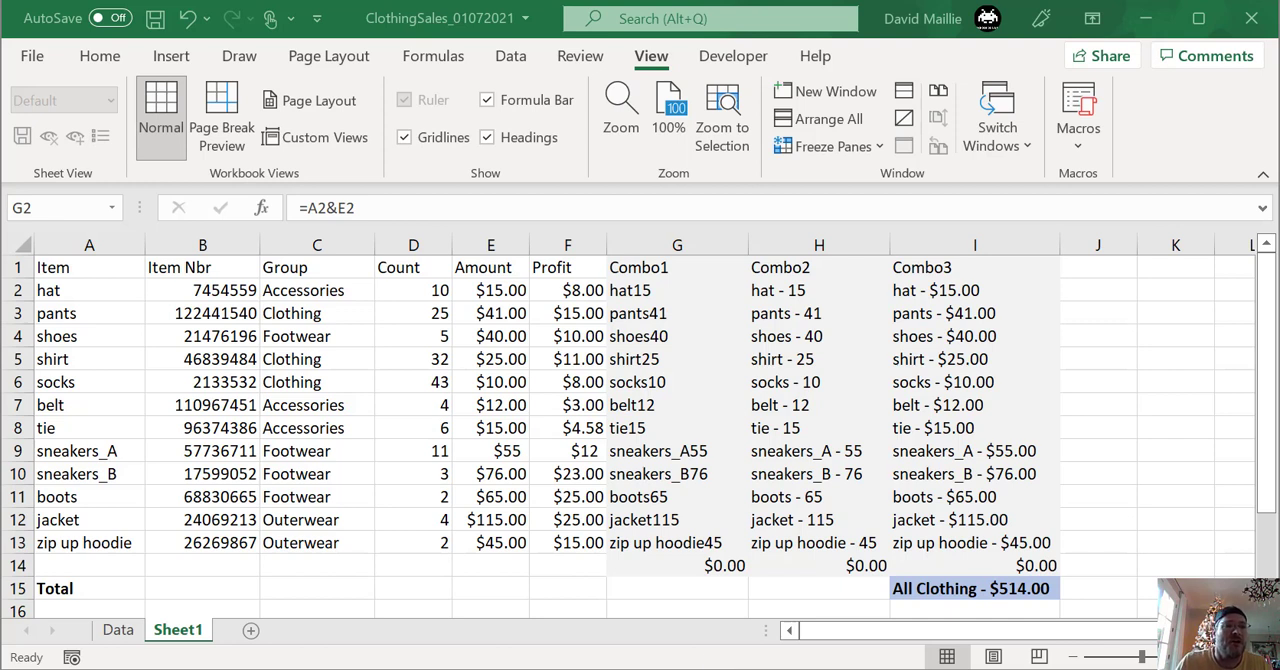
- Review the item names in the Item column, from hat in A2 down to zip up hoodie in A13
left_click(78, 289)
left_click(76, 315)
left_click(78, 338)
left_click(77, 360)
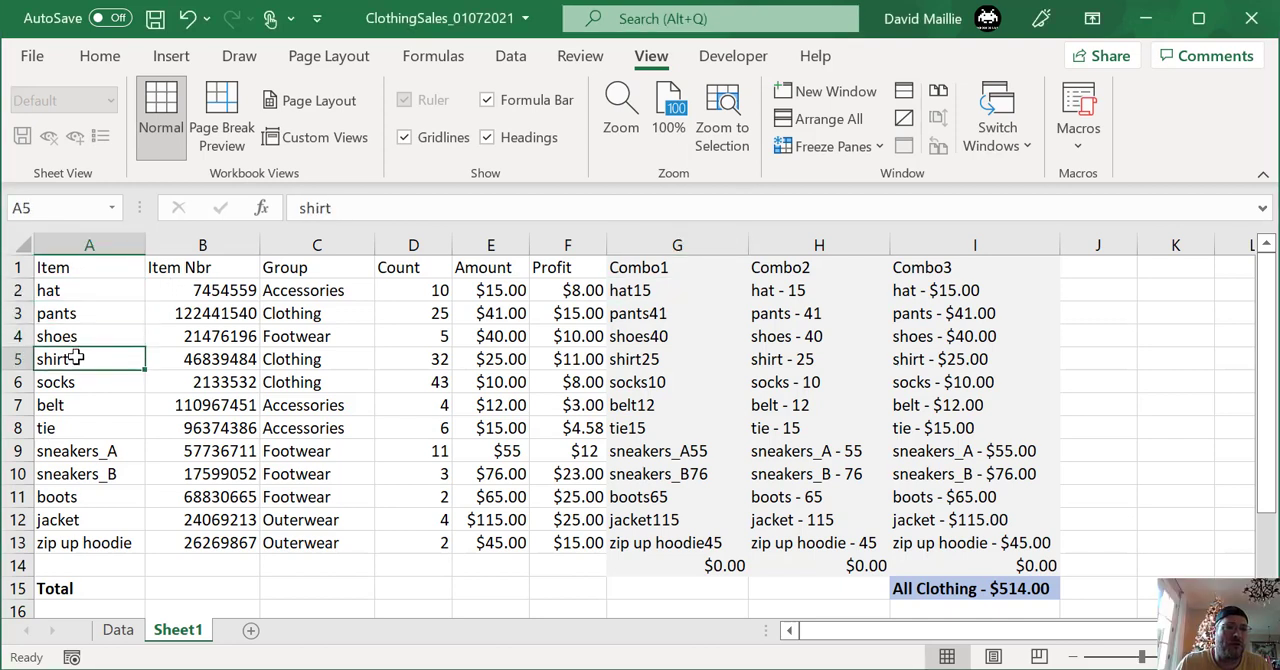
left_click(74, 384)
left_click(74, 405)
left_click(77, 430)
left_click(77, 455)
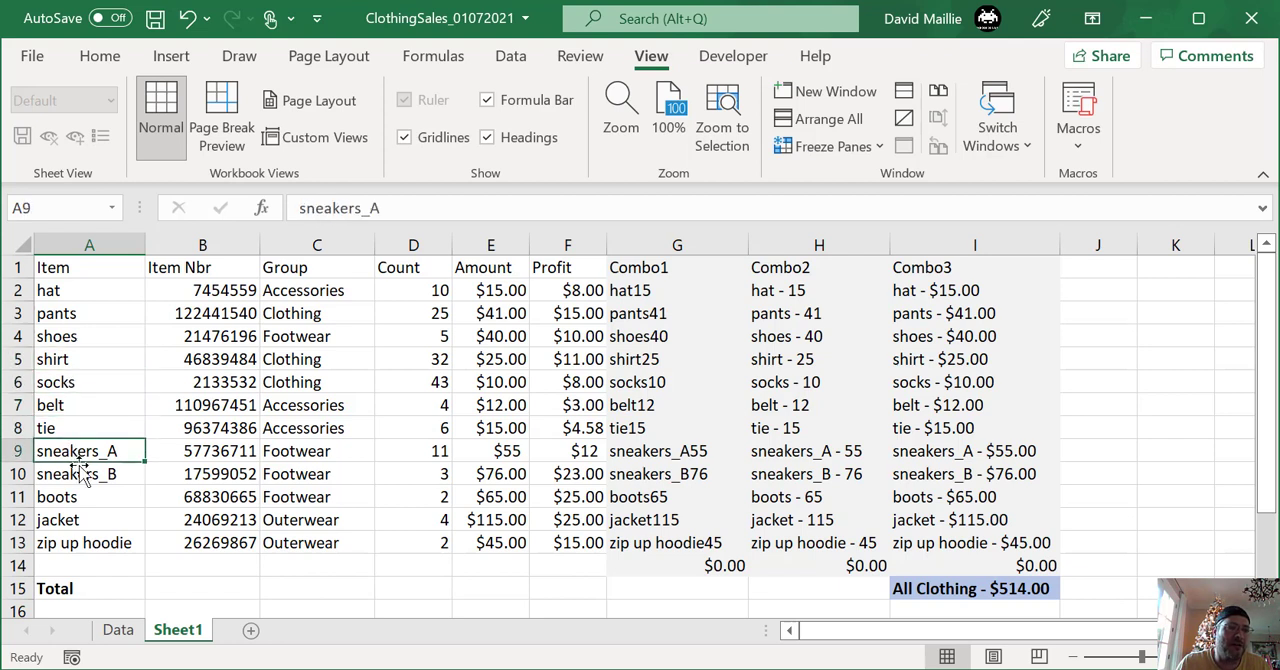
left_click(74, 498)
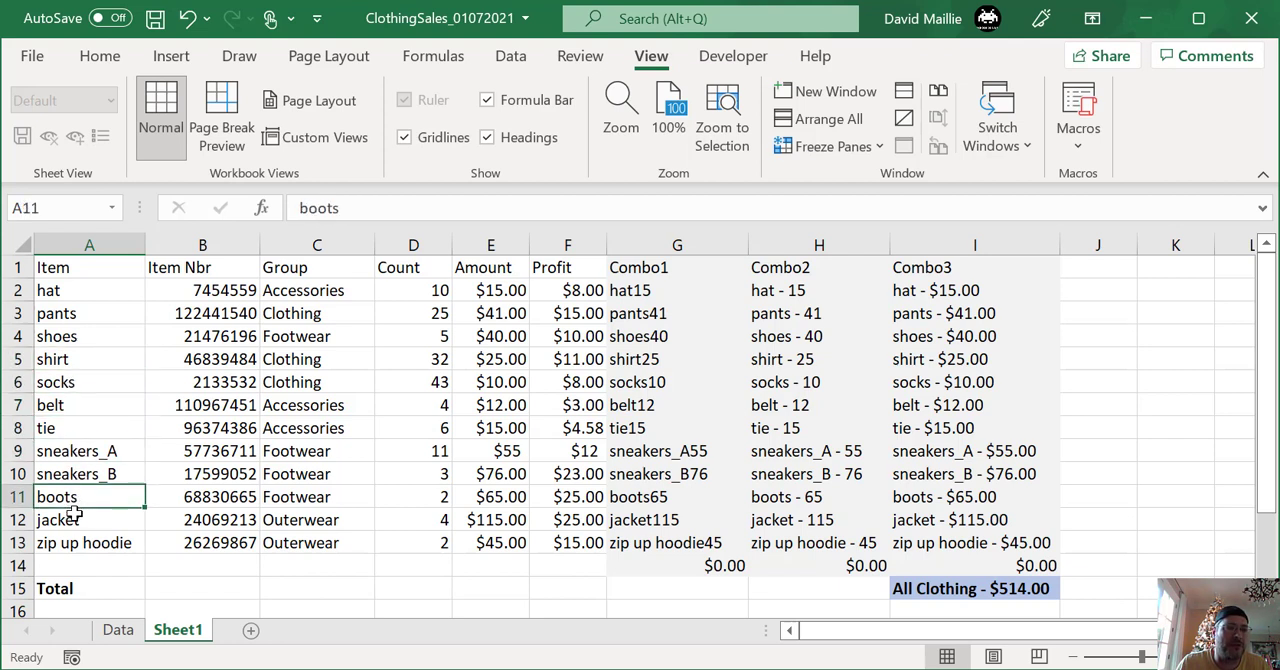
left_click(75, 516)
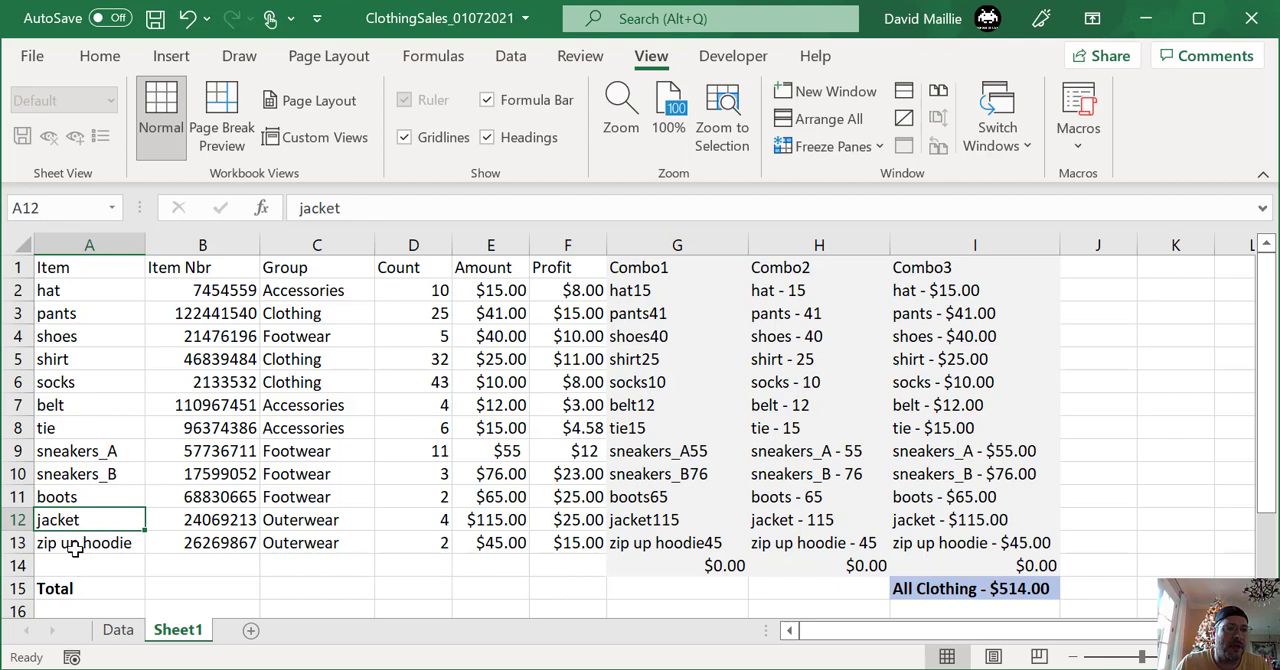
left_click(98, 542)
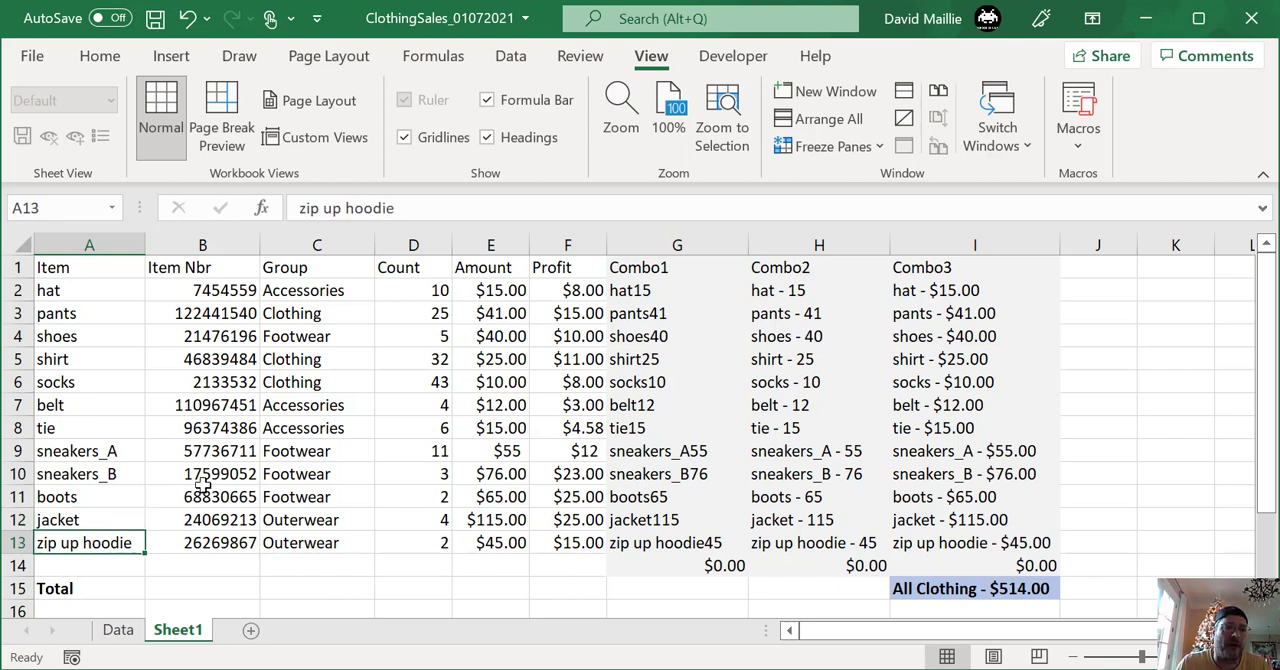
- Look over sample entries in the Group, Count, Amount and Profit columns
left_click(304, 291)
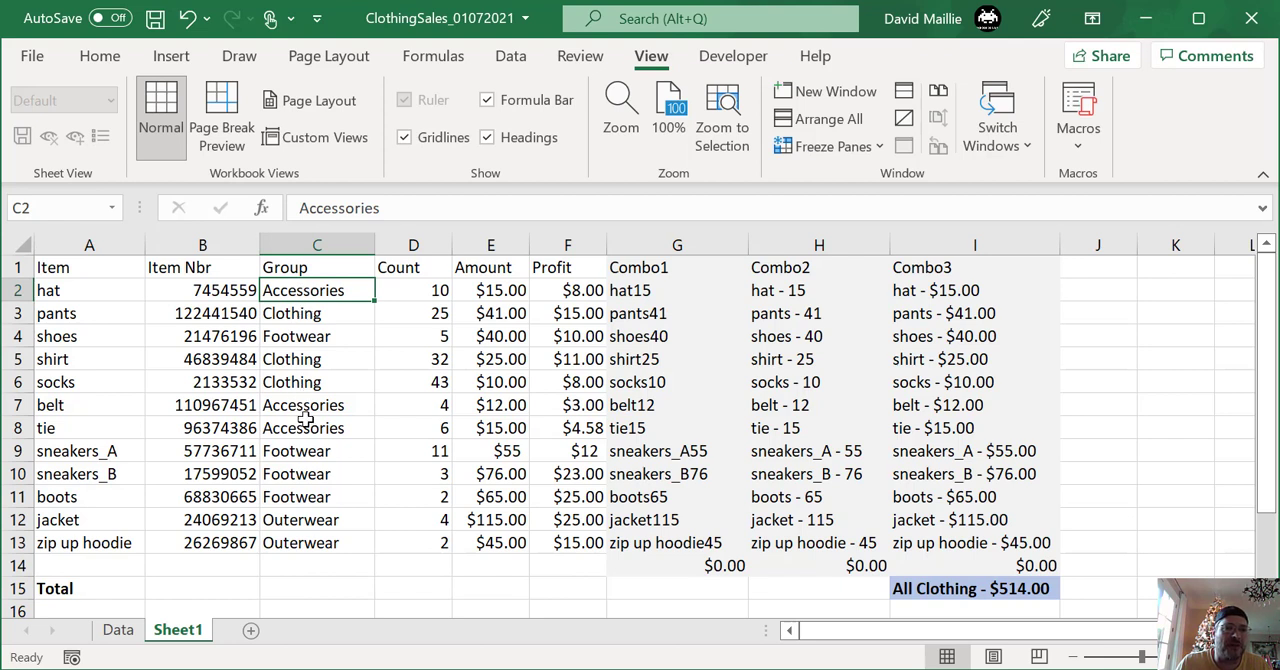
left_click(428, 290)
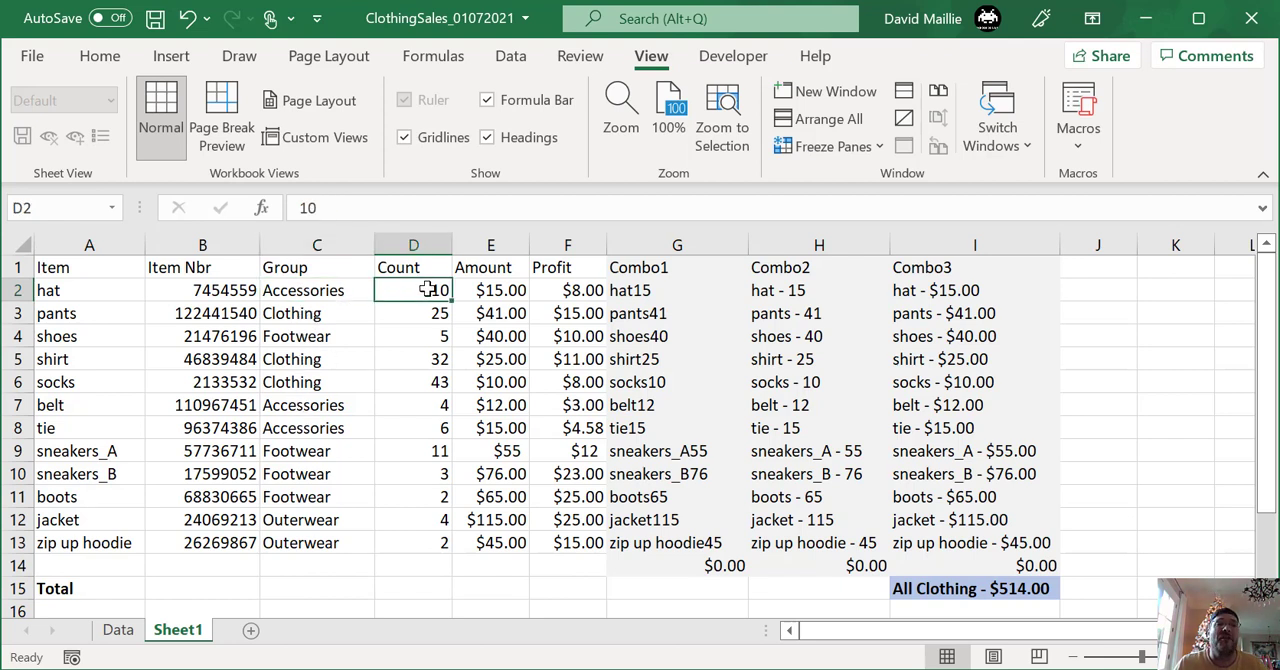
left_click(503, 290)
left_click(500, 337)
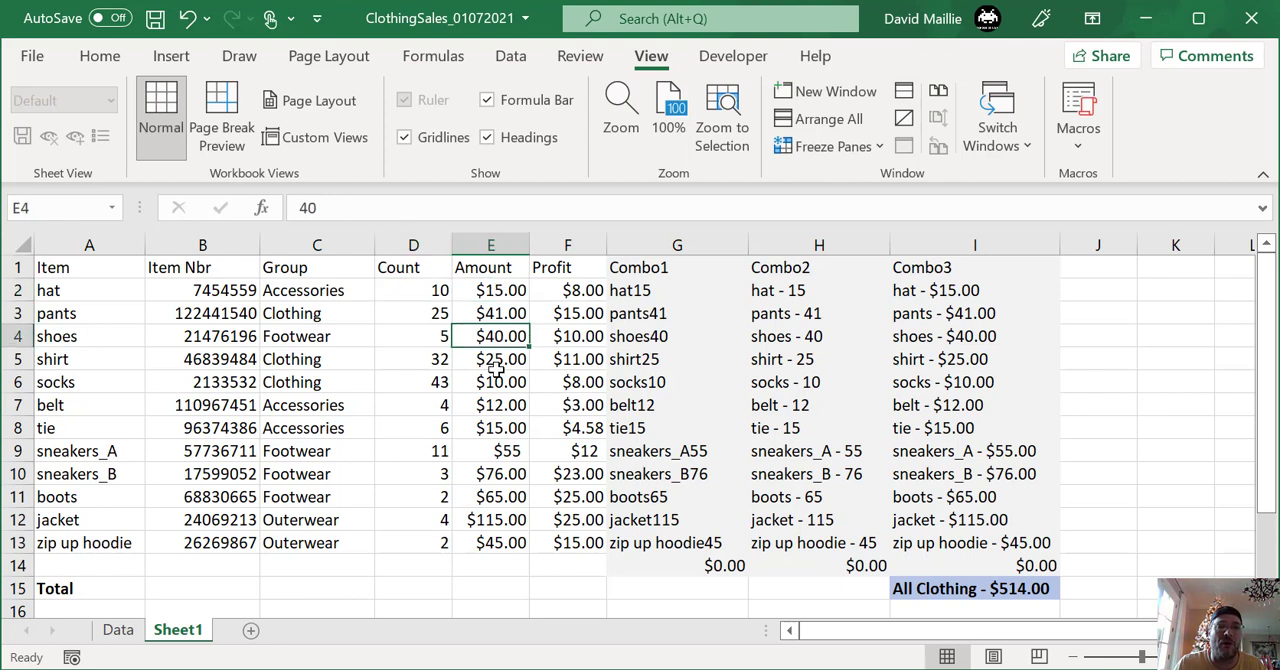
left_click(497, 366)
left_click(562, 290)
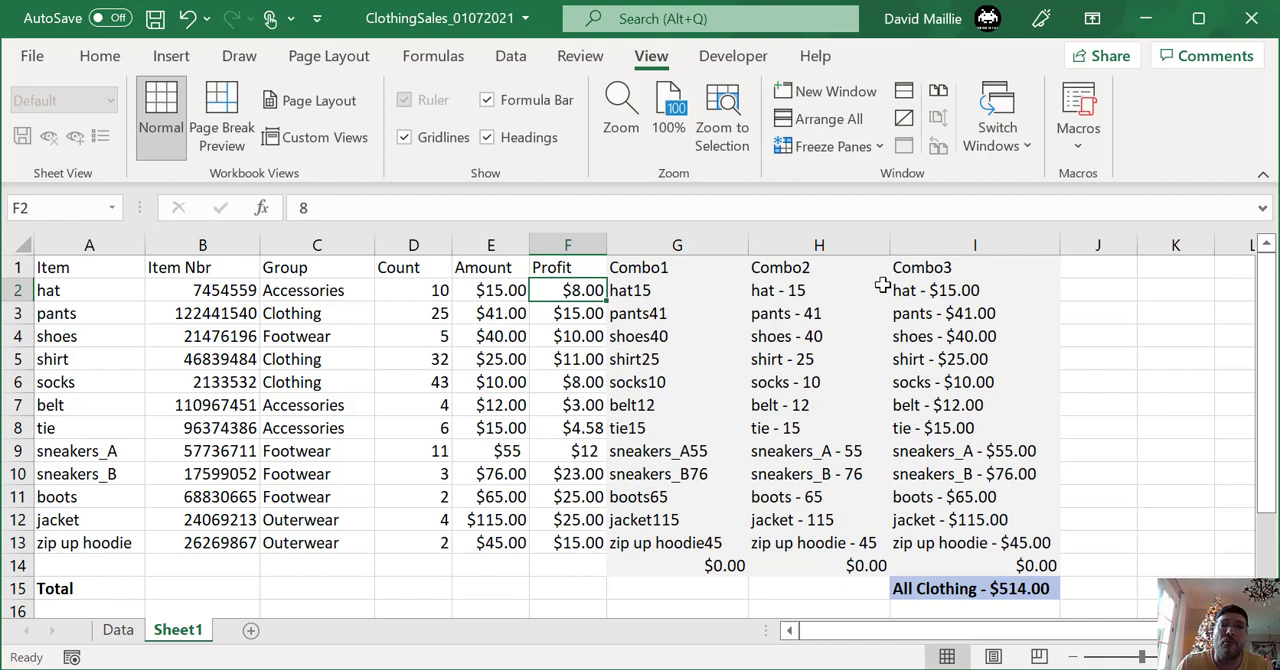
- Inspect the Combo1 formula in G2 together with its source item in A2
left_click(666, 291)
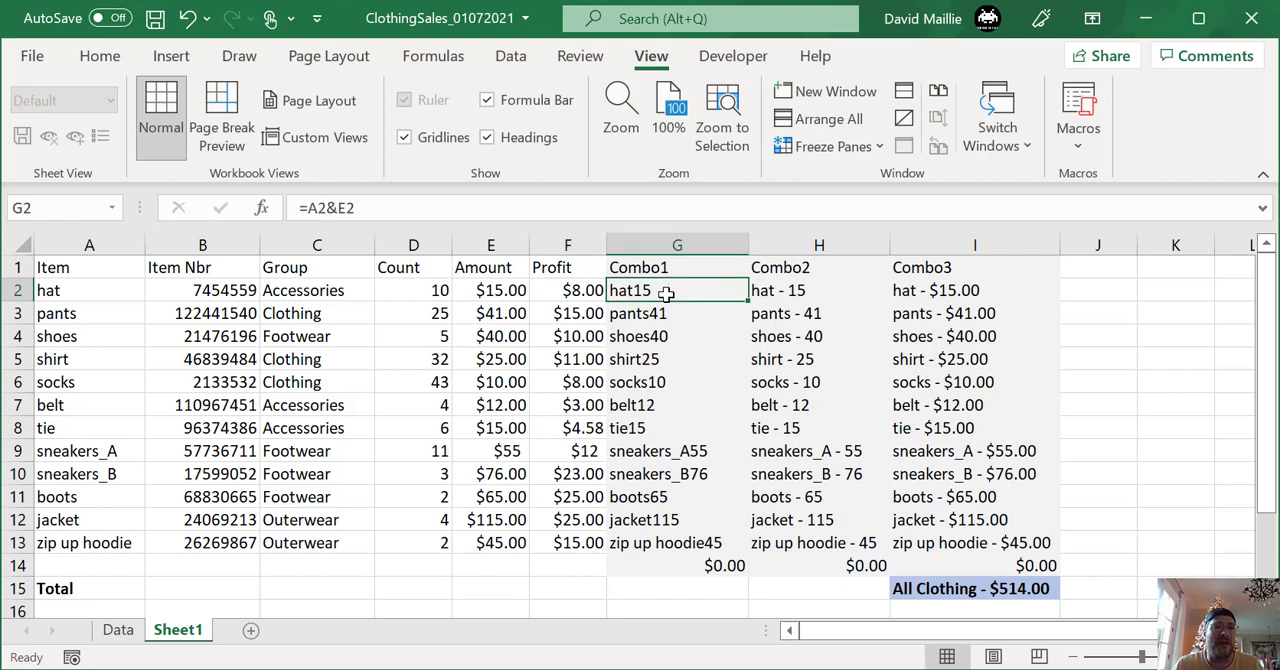
left_click(91, 291)
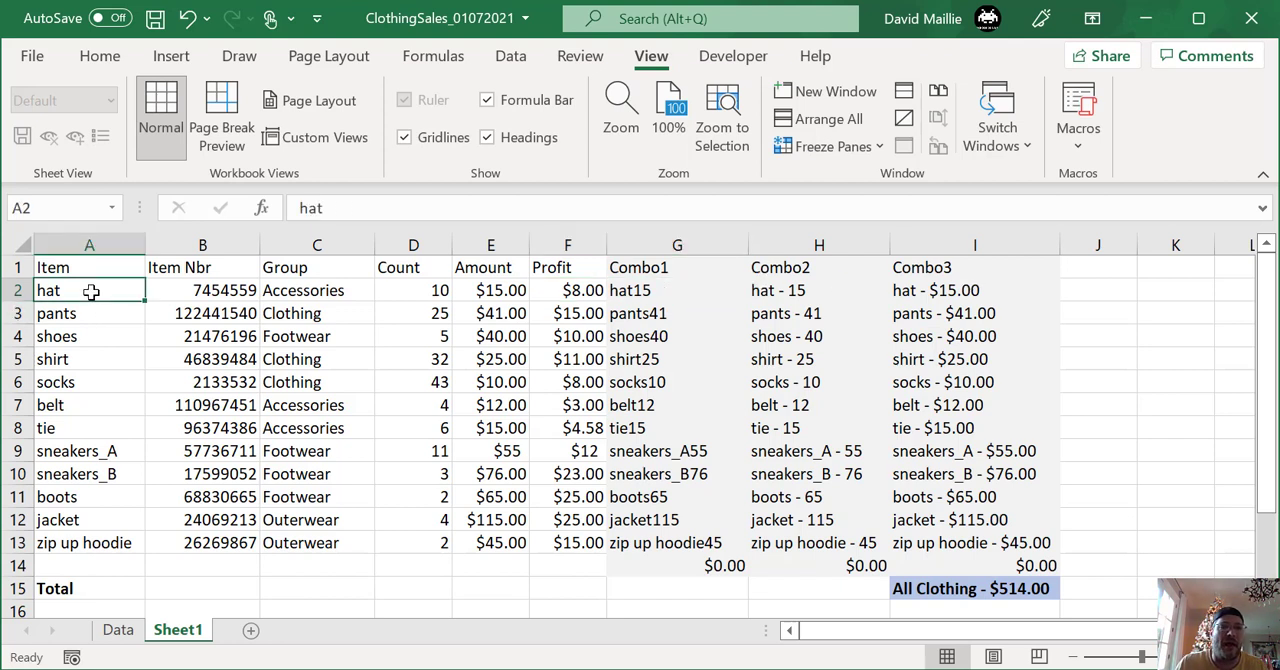
left_click(664, 291)
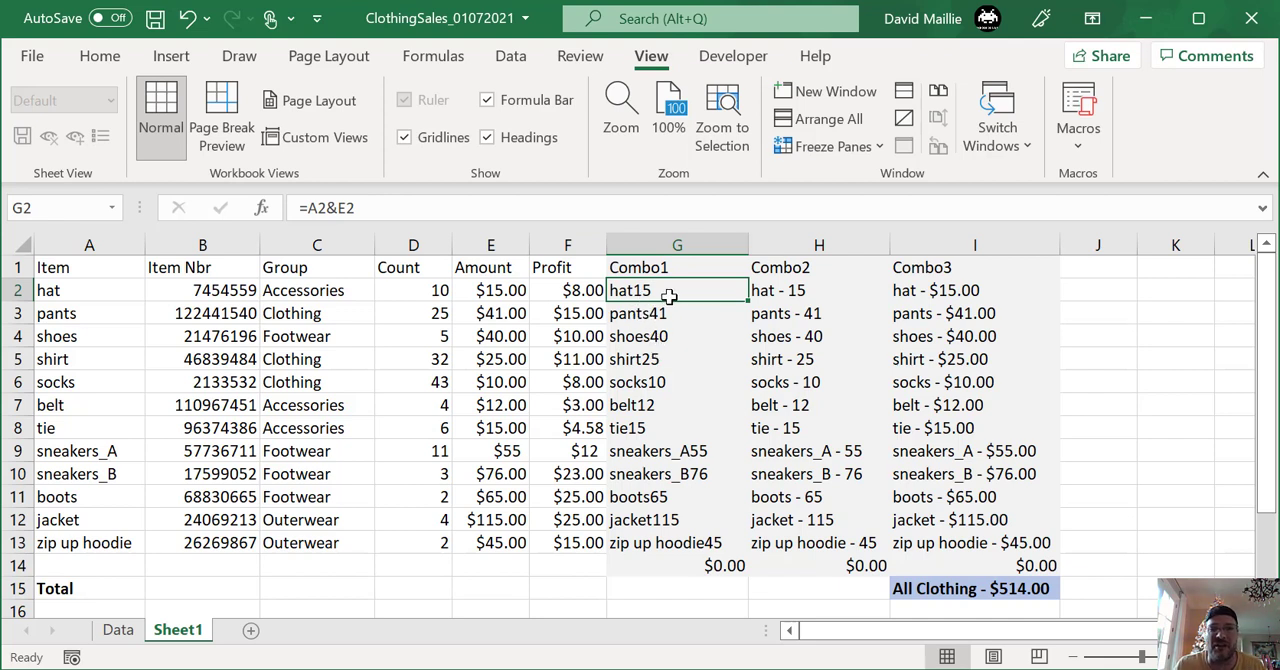
- Inspect the Combo2 formulas that join item and amount with a dash, checking several rows and returning to H2
left_click(788, 270)
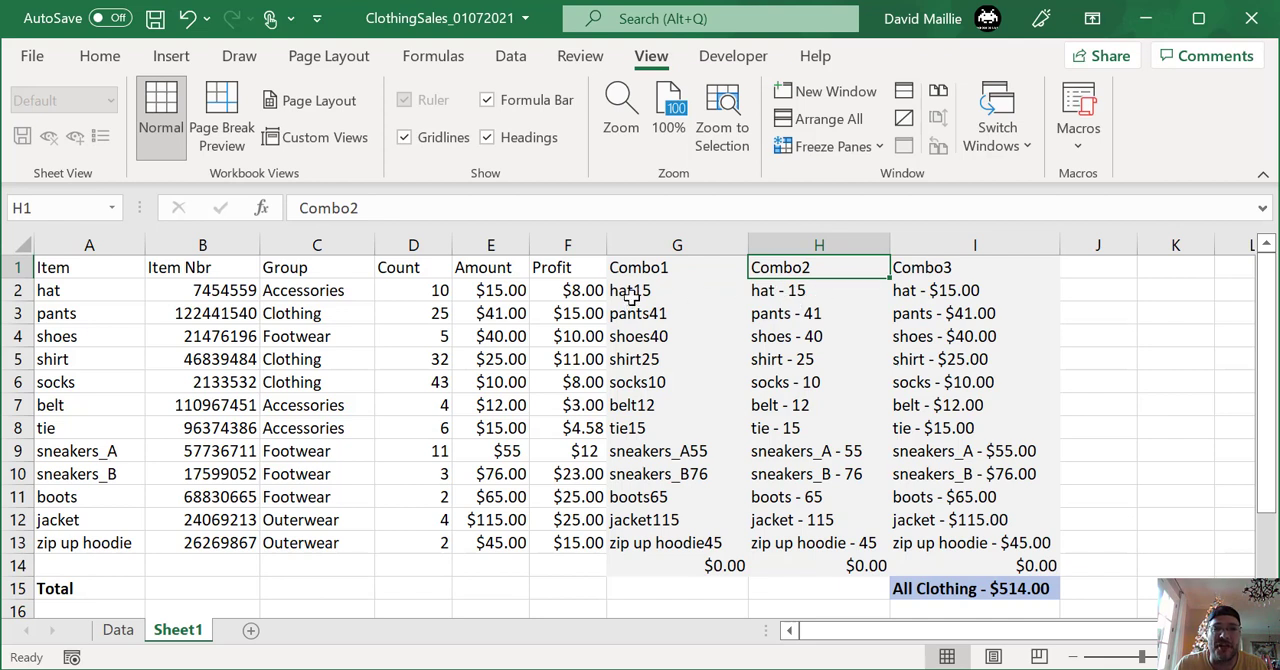
left_click(806, 290)
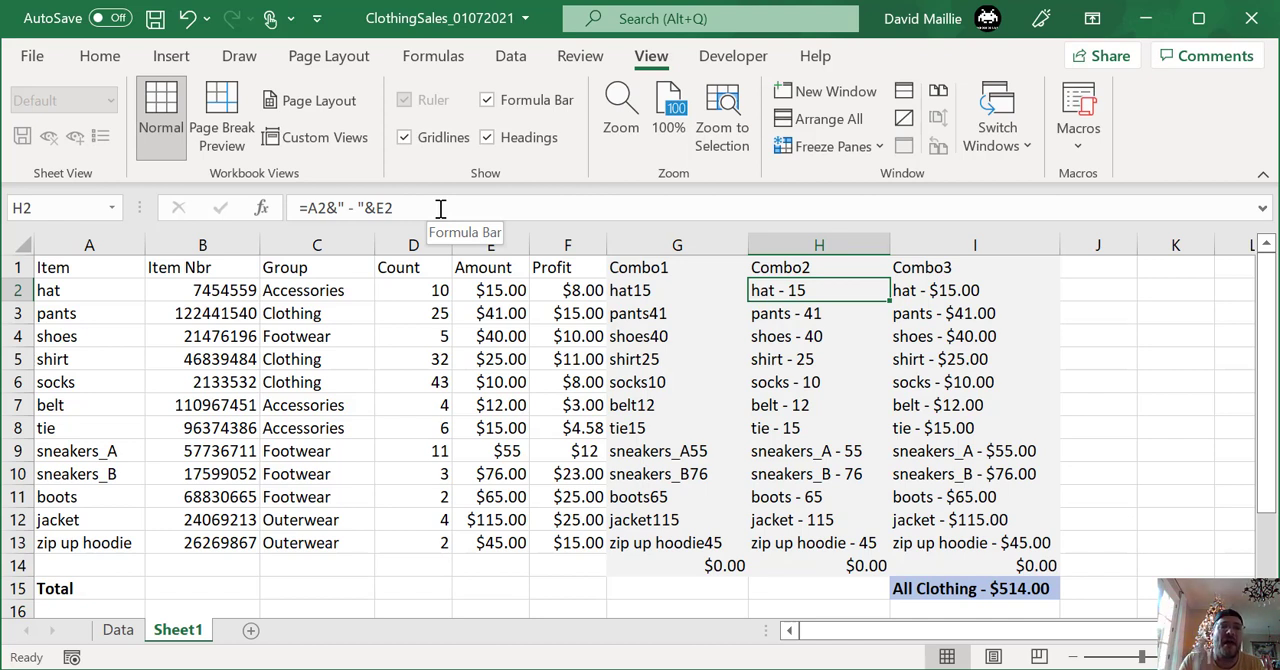
left_click(792, 318)
left_click(795, 338)
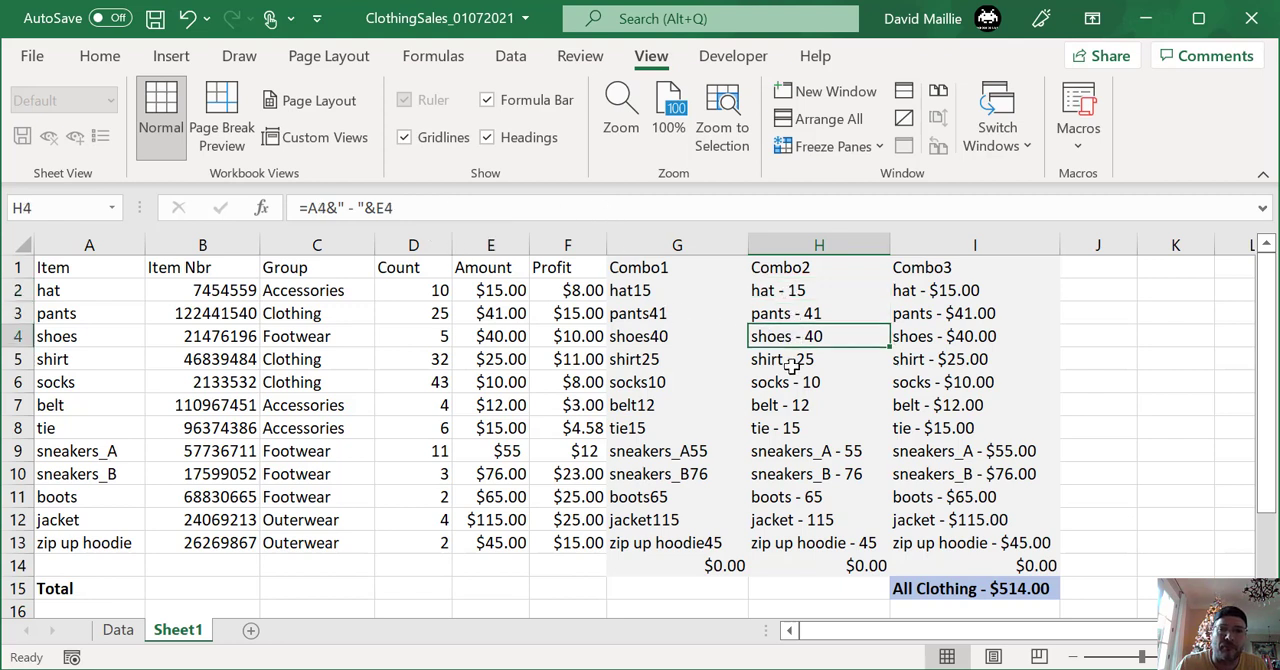
left_click(790, 380)
left_click(788, 426)
left_click(800, 292)
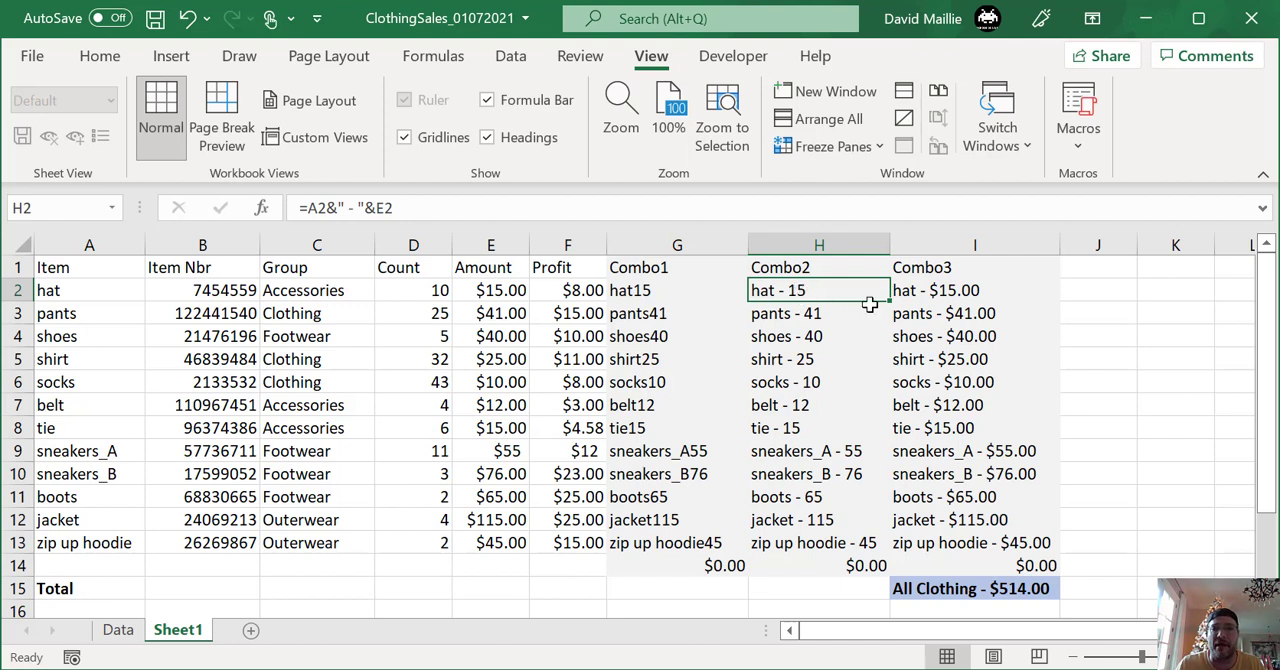
- Examine the Combo3 formula in I2, highlighting its dash separator, the TEXT function and the "$#,##0.00" format code
left_click(956, 266)
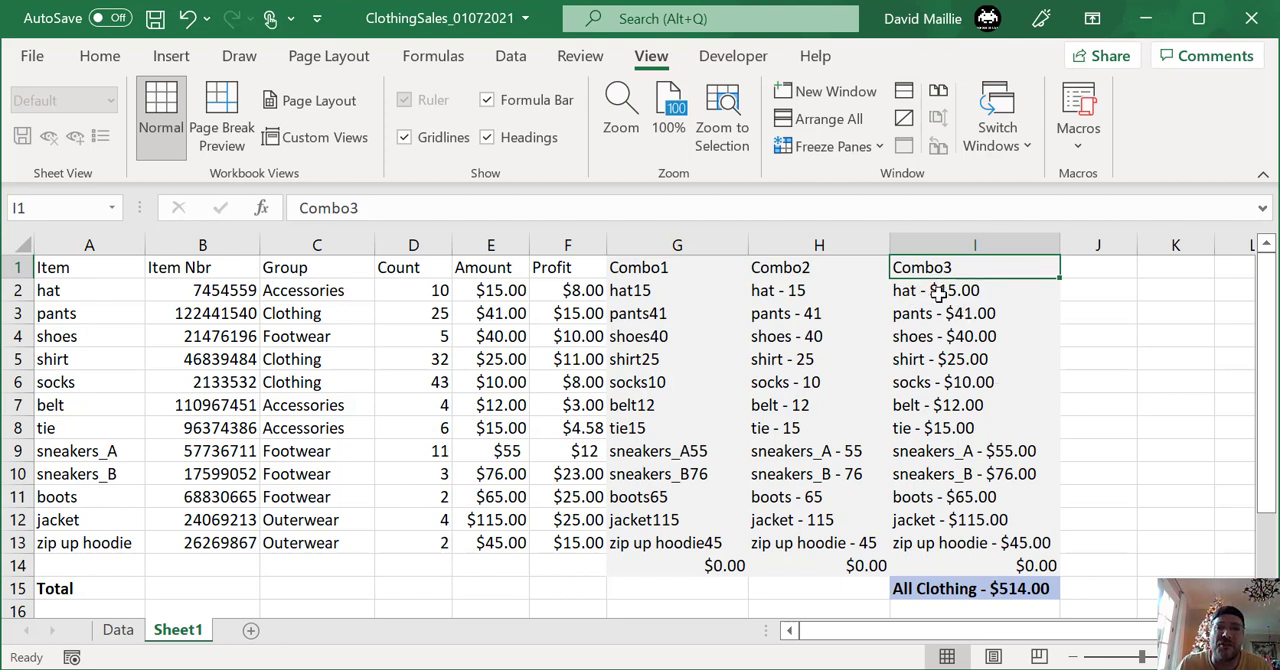
left_click(938, 292)
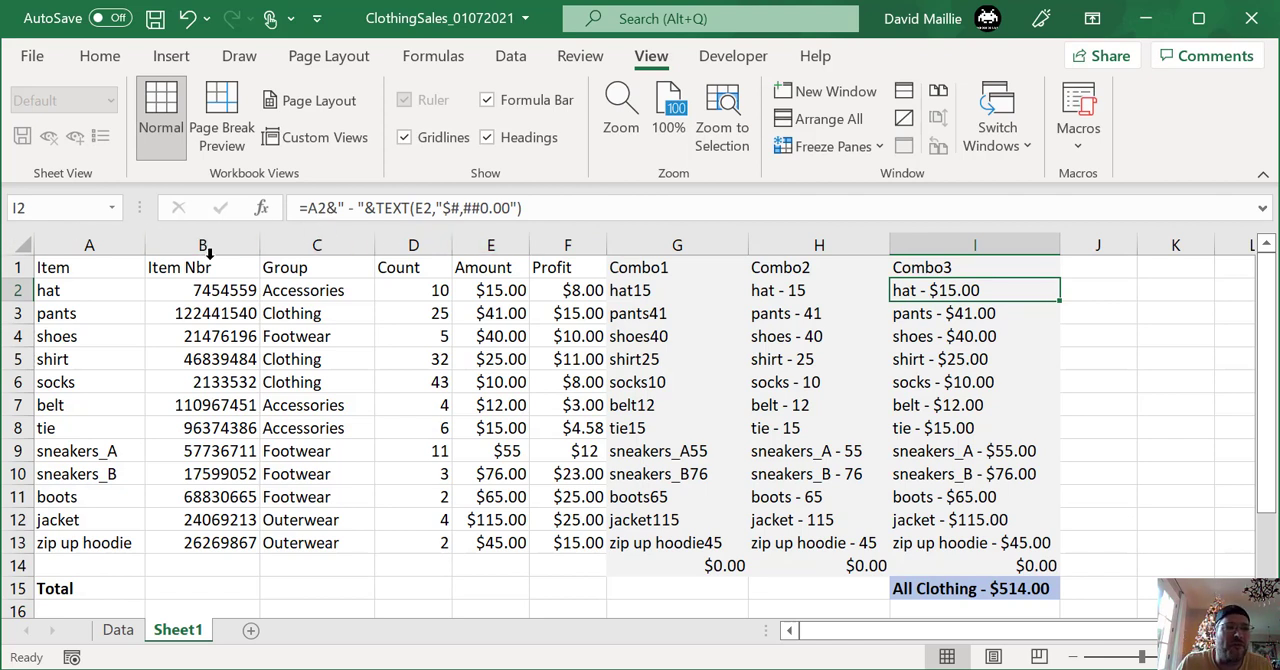
left_click(336, 208)
left_click_drag(336, 208, 365, 208)
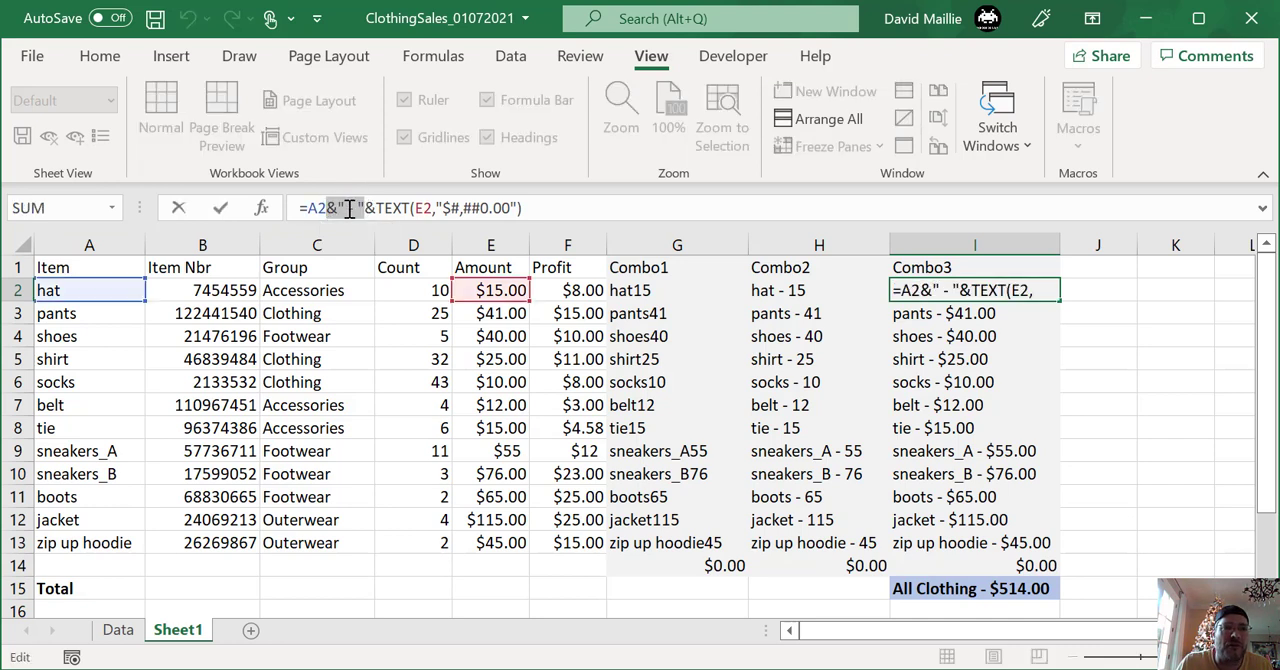
left_click(369, 208)
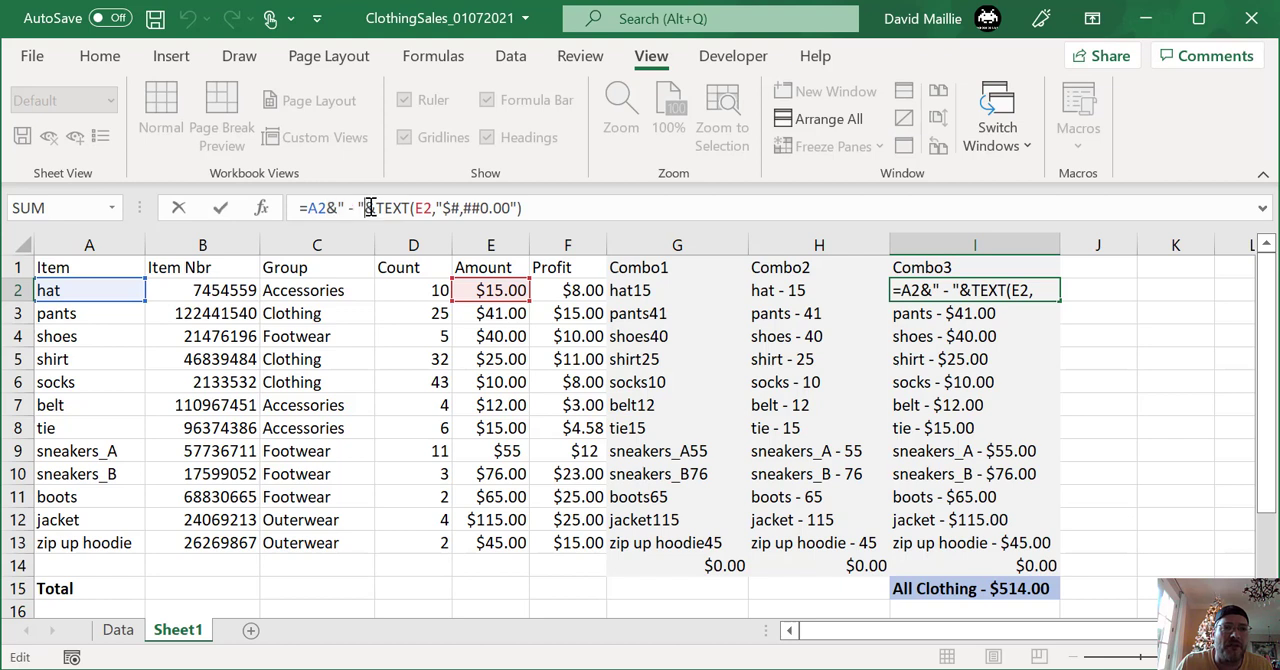
left_click_drag(366, 208, 526, 208)
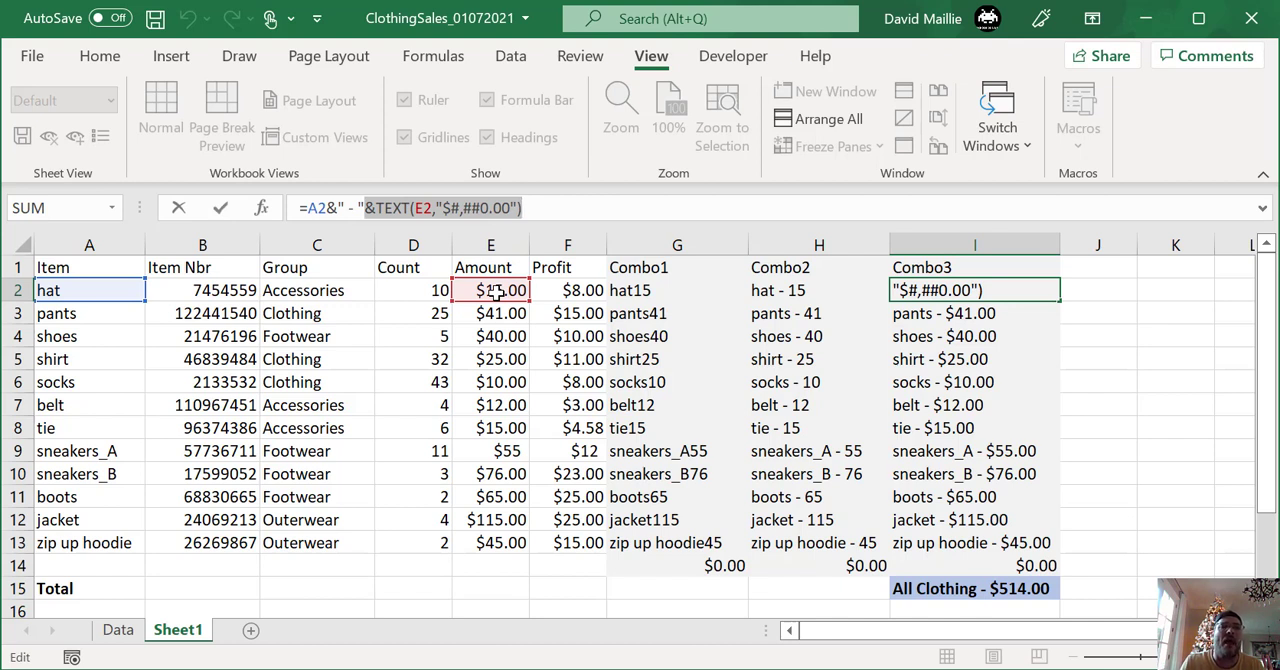
left_click(542, 205)
left_click_drag(436, 207, 516, 207)
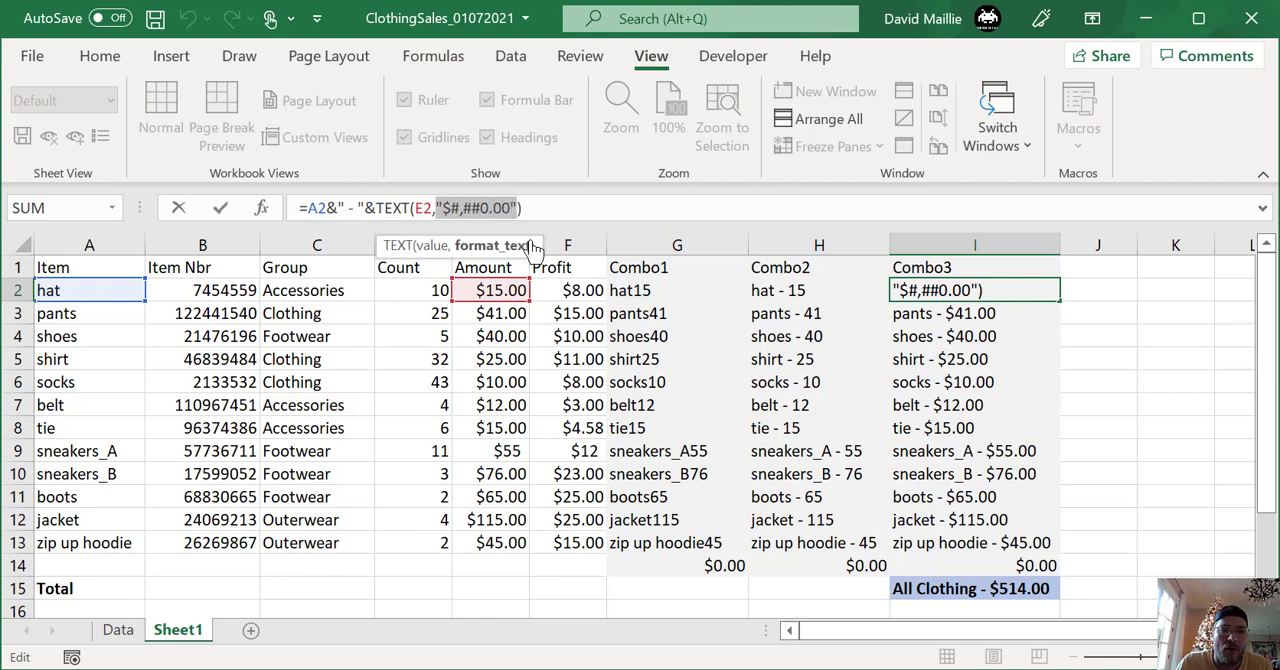
- Switch to the Microsoft support page on the TEXT function in Chrome and look through its address, overview and examples
mouse_move(457, 669)
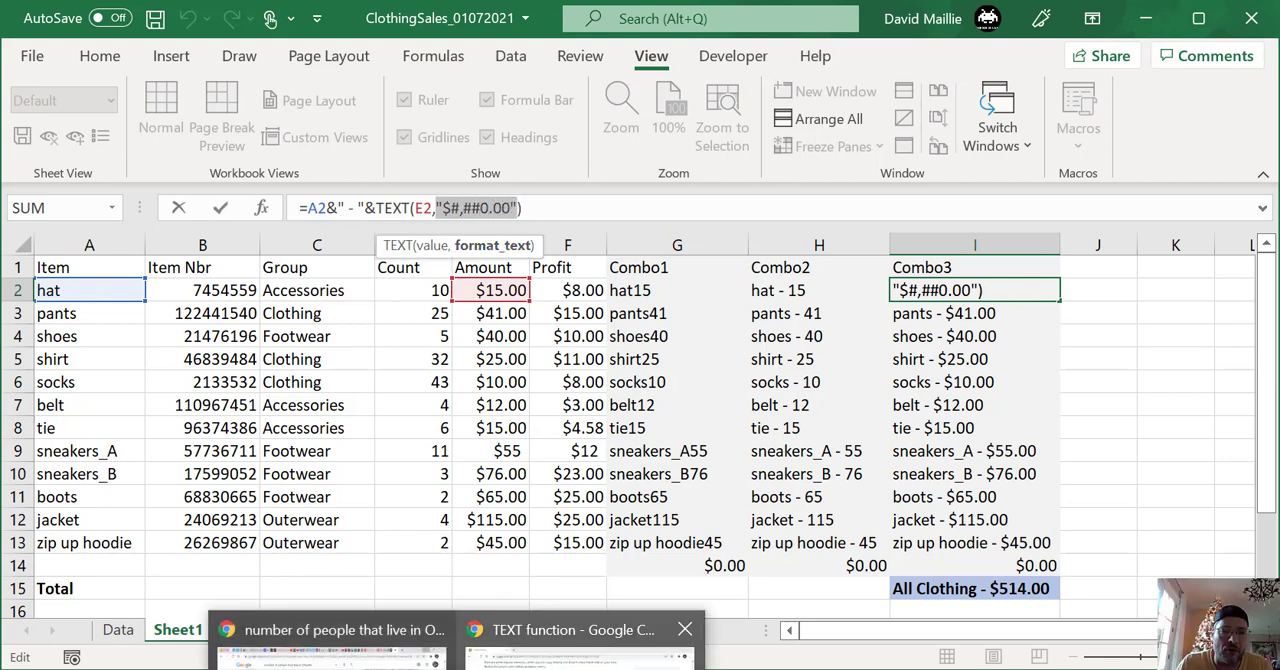
left_click(585, 645)
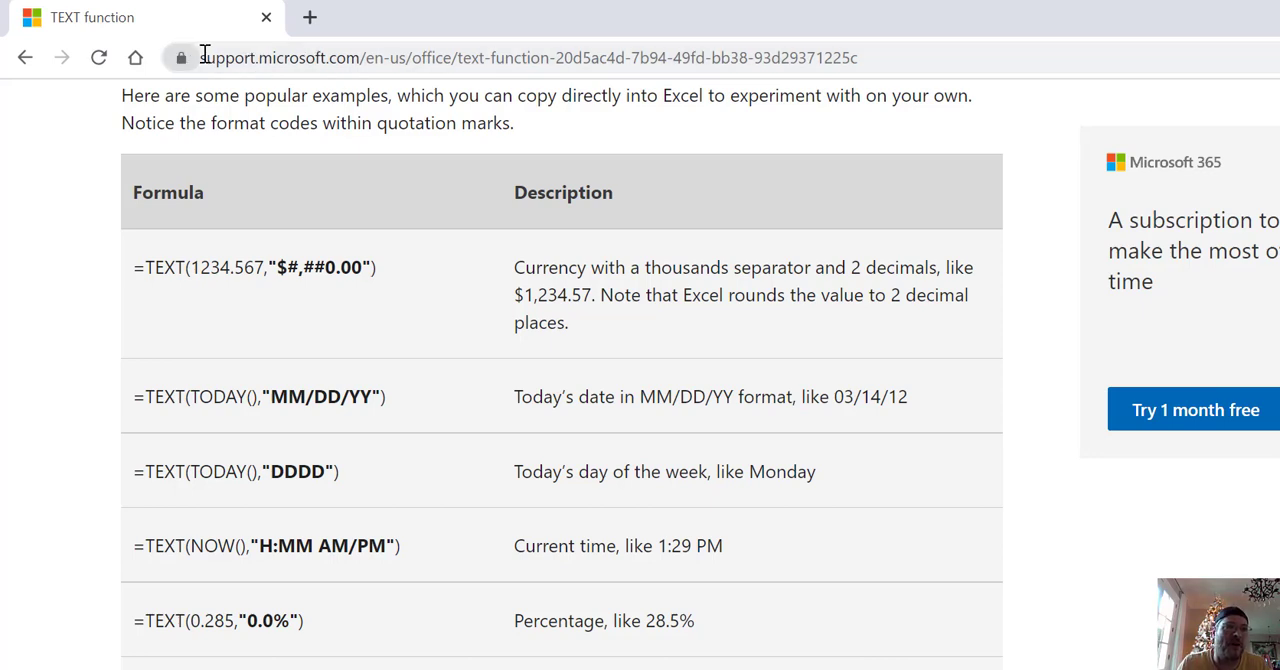
left_click_drag(204, 57, 378, 60)
scroll(329, 163, "up", 5)
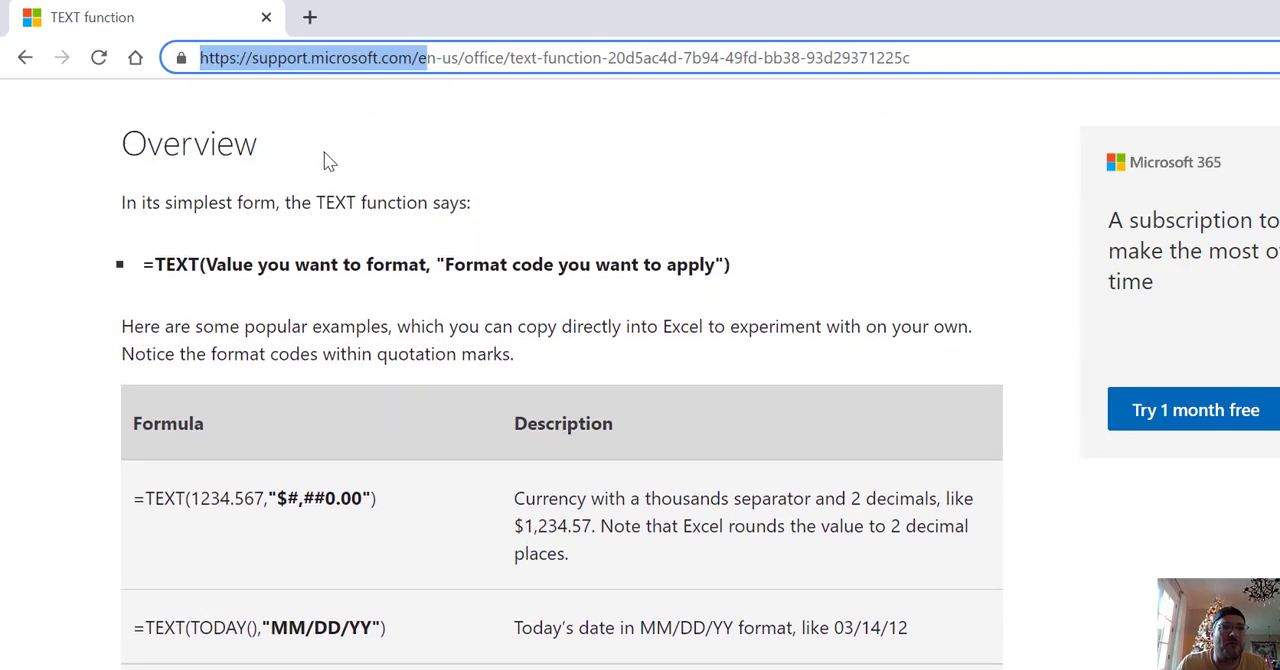
scroll(326, 162, "up", 3)
scroll(323, 157, "down", 7)
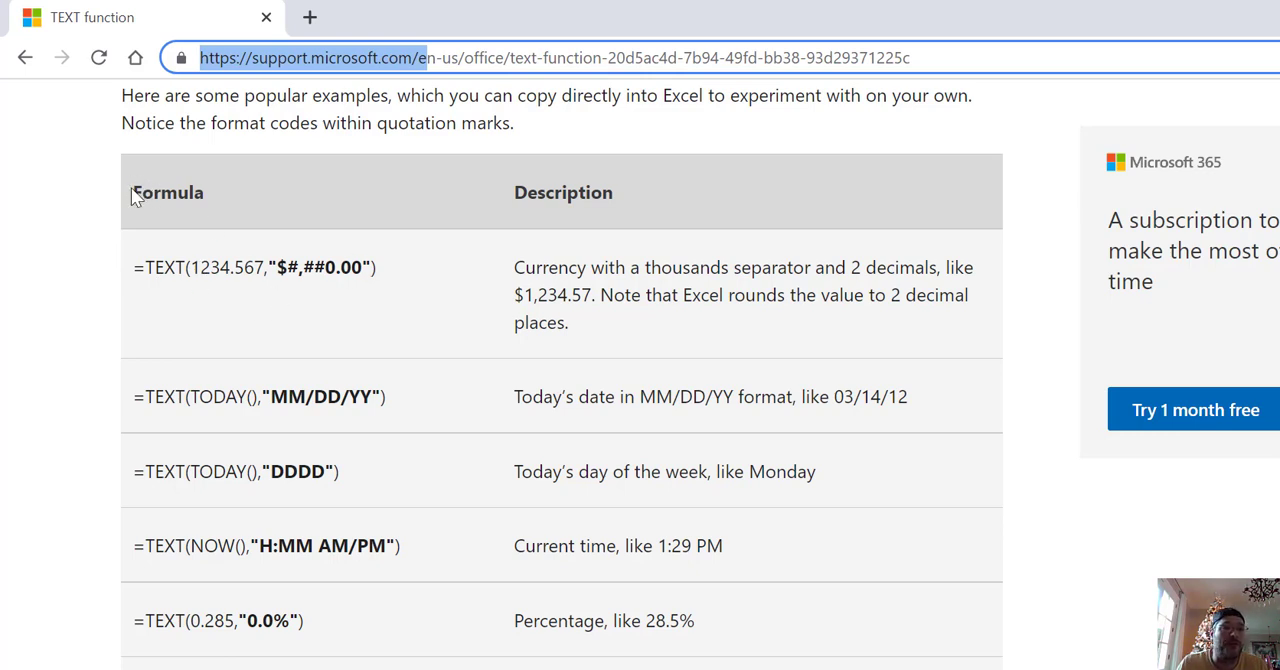
- Examine the currency example in the Formula table, highlighting its description, the "$#,##0.00" format code and the value 1234.567
left_click_drag(131, 192, 212, 195)
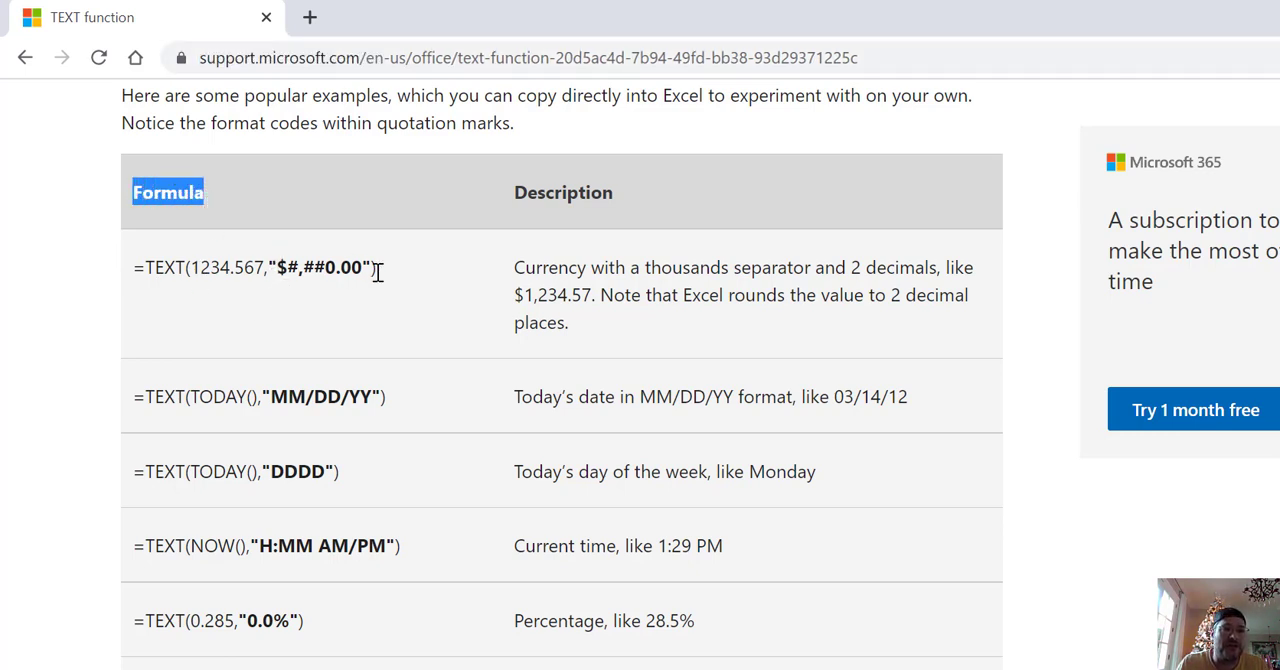
left_click_drag(514, 267, 579, 265)
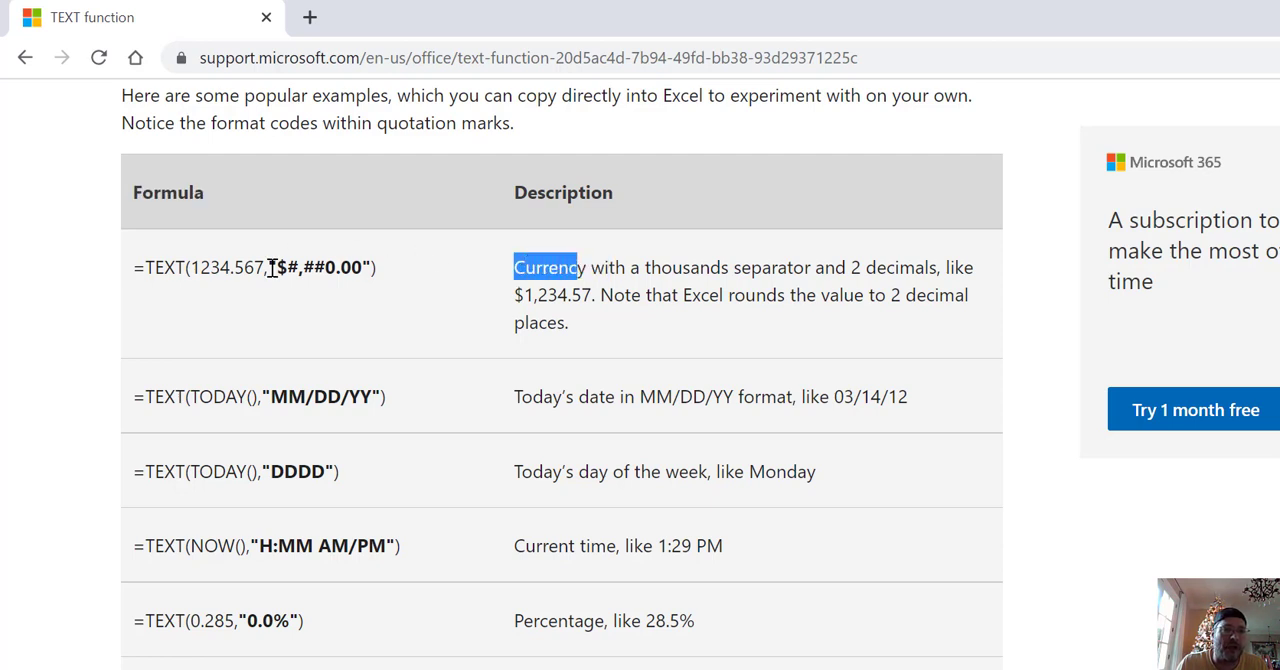
left_click_drag(271, 267, 372, 267)
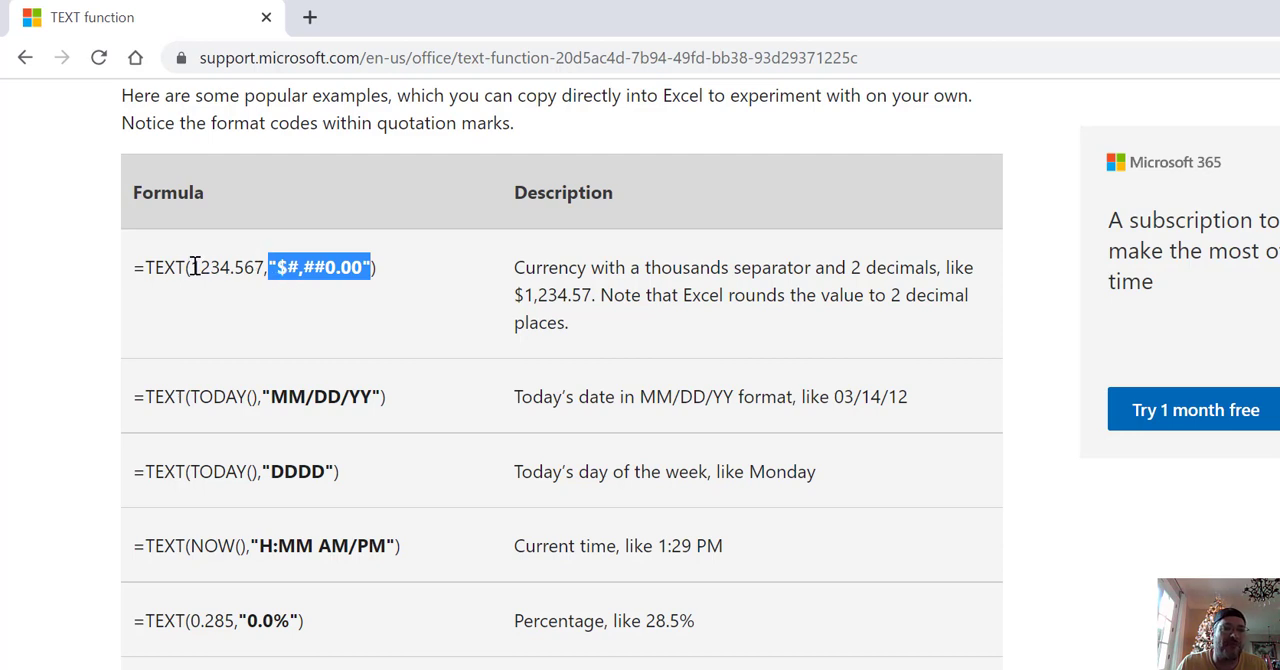
left_click_drag(195, 267, 268, 267)
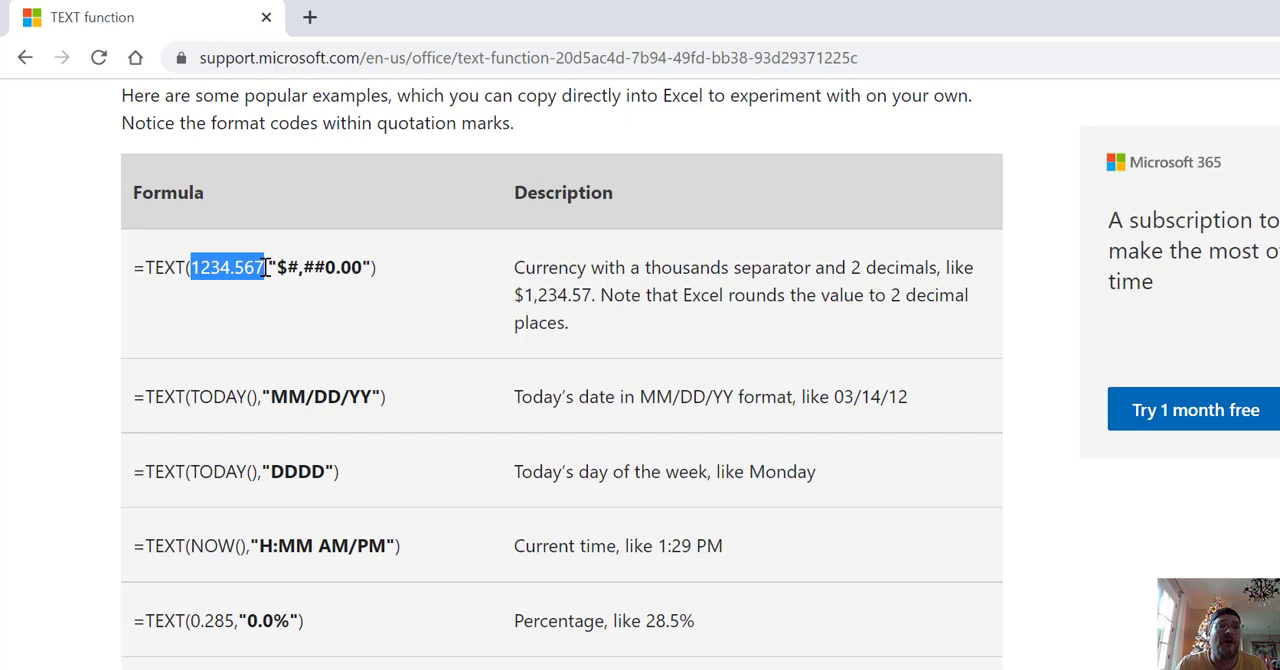
left_click(310, 388)
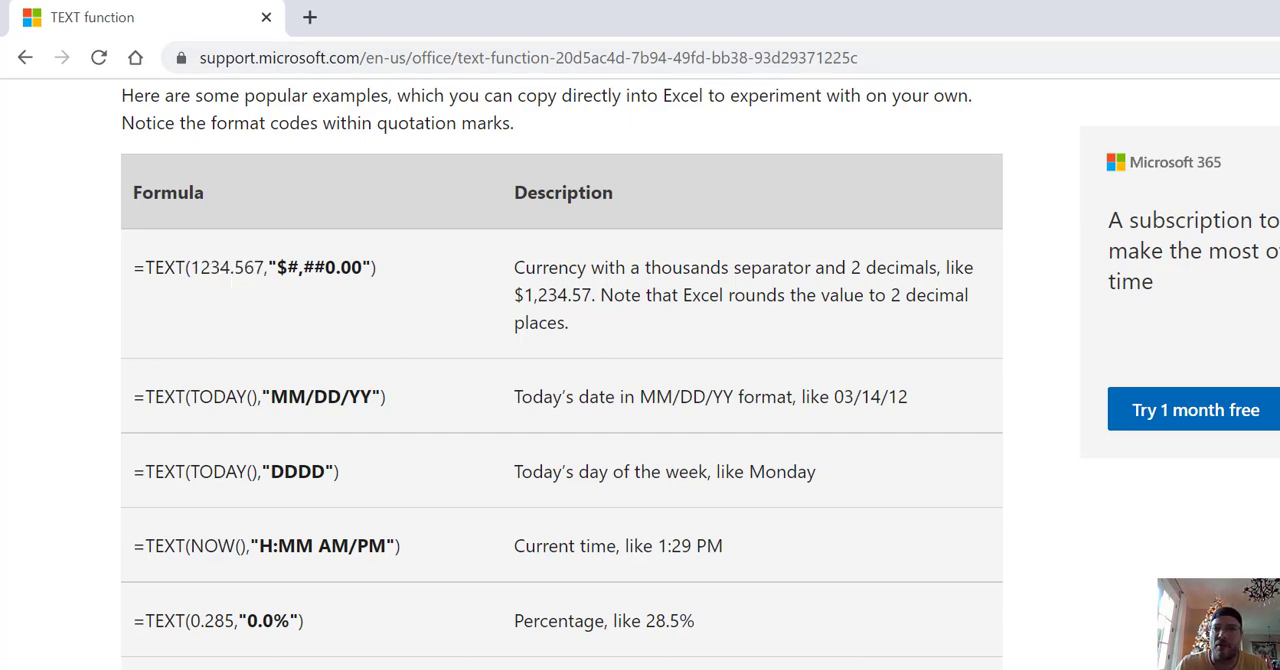
- Switch back to Excel and examine I2's Combo3 formula, highlighting its dash separator, TEXT function and "$#,##0.00" format code
key("alt+Tab")
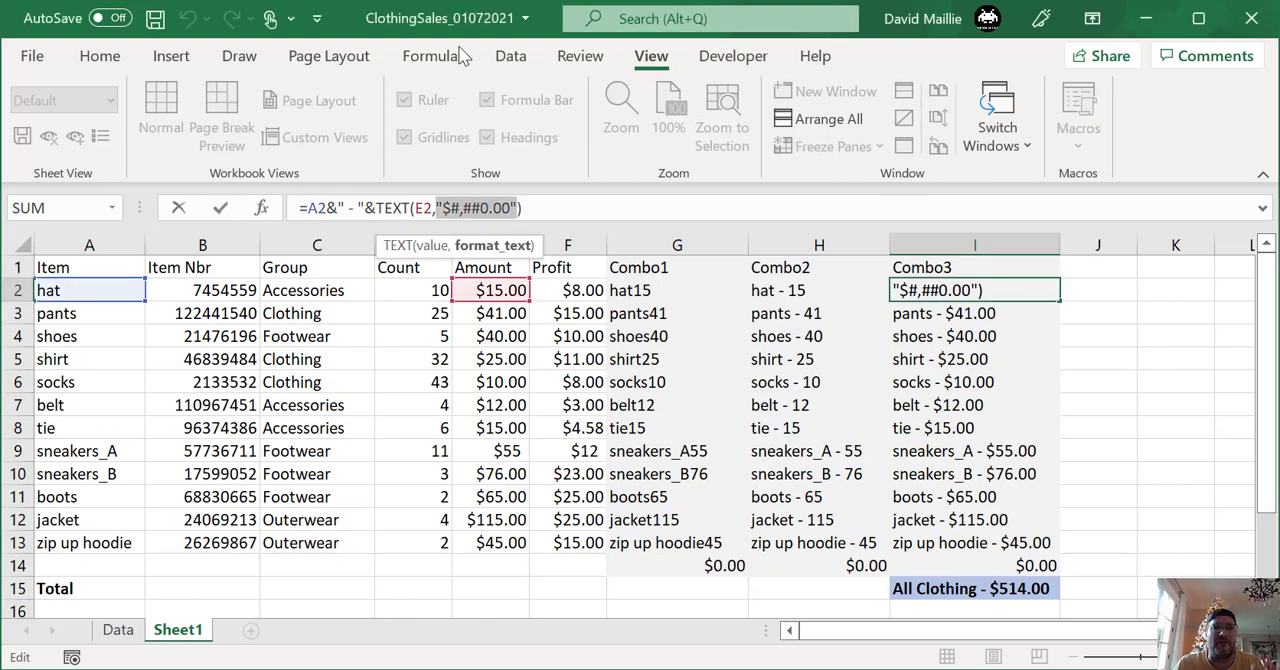
left_click(1005, 291)
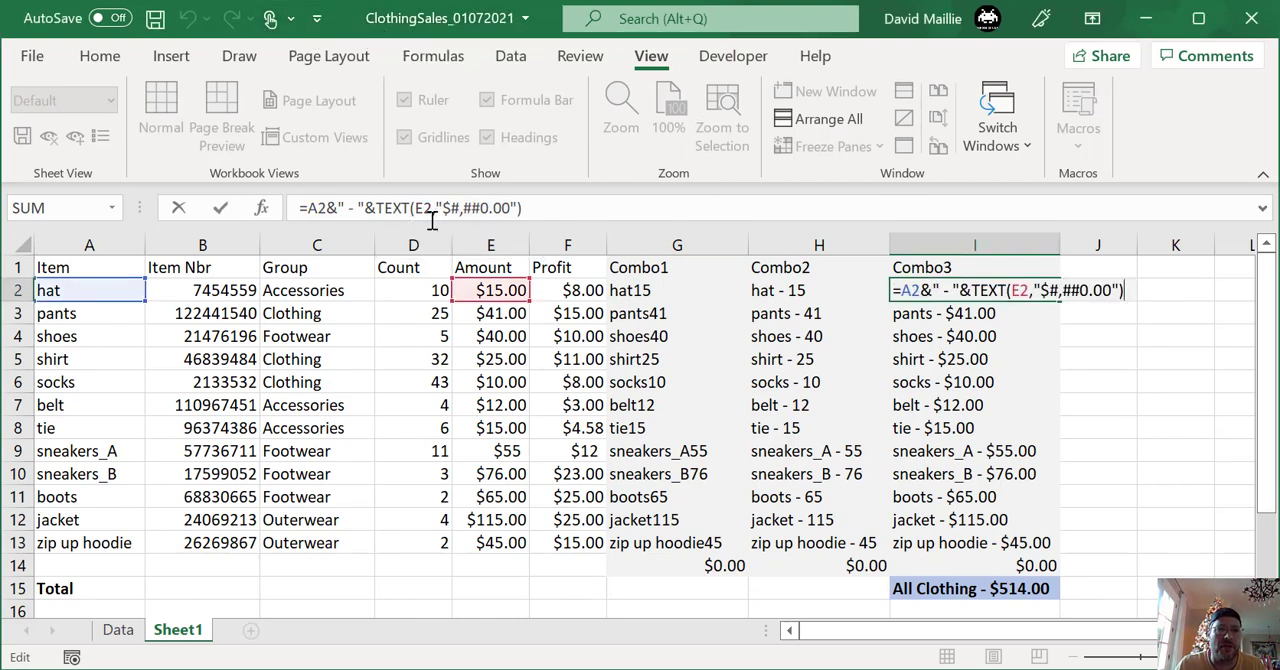
left_click(534, 210)
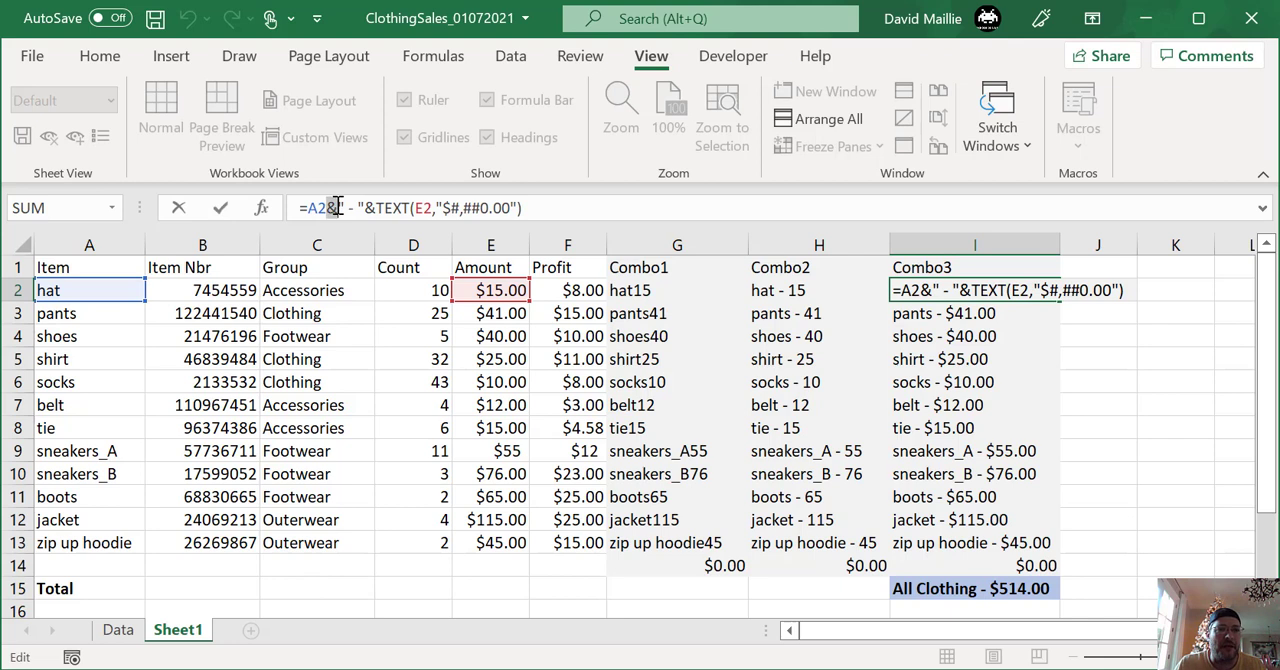
left_click_drag(338, 205, 368, 200)
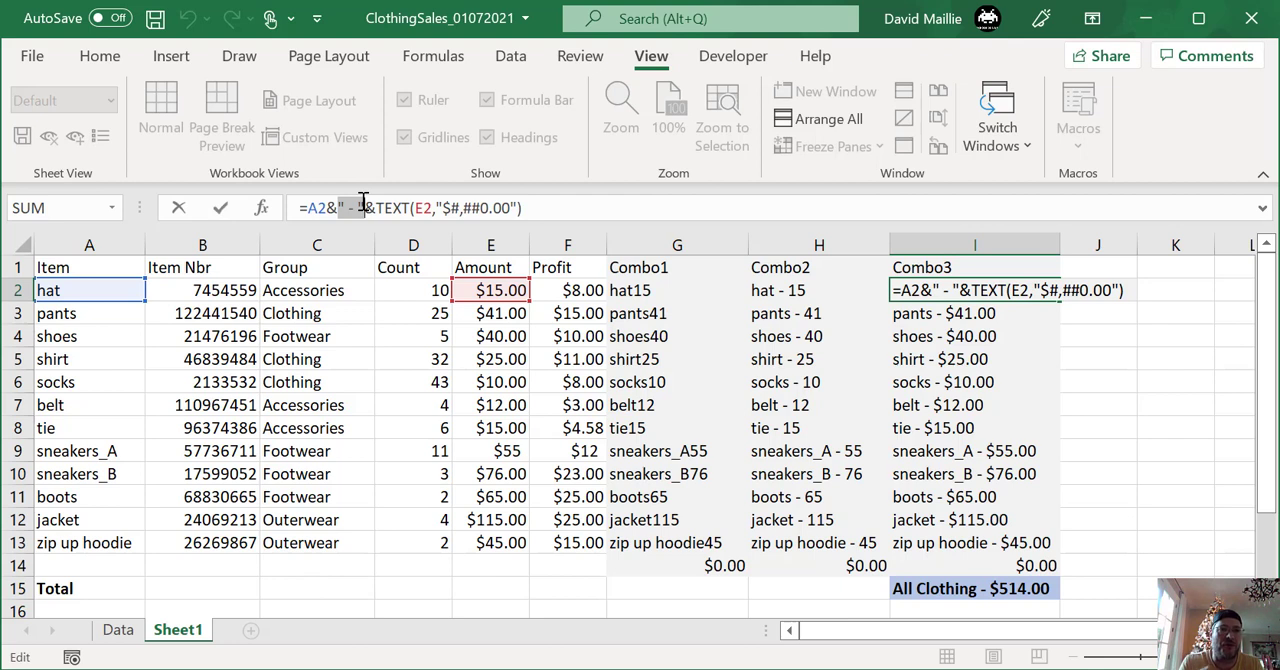
left_click(561, 214)
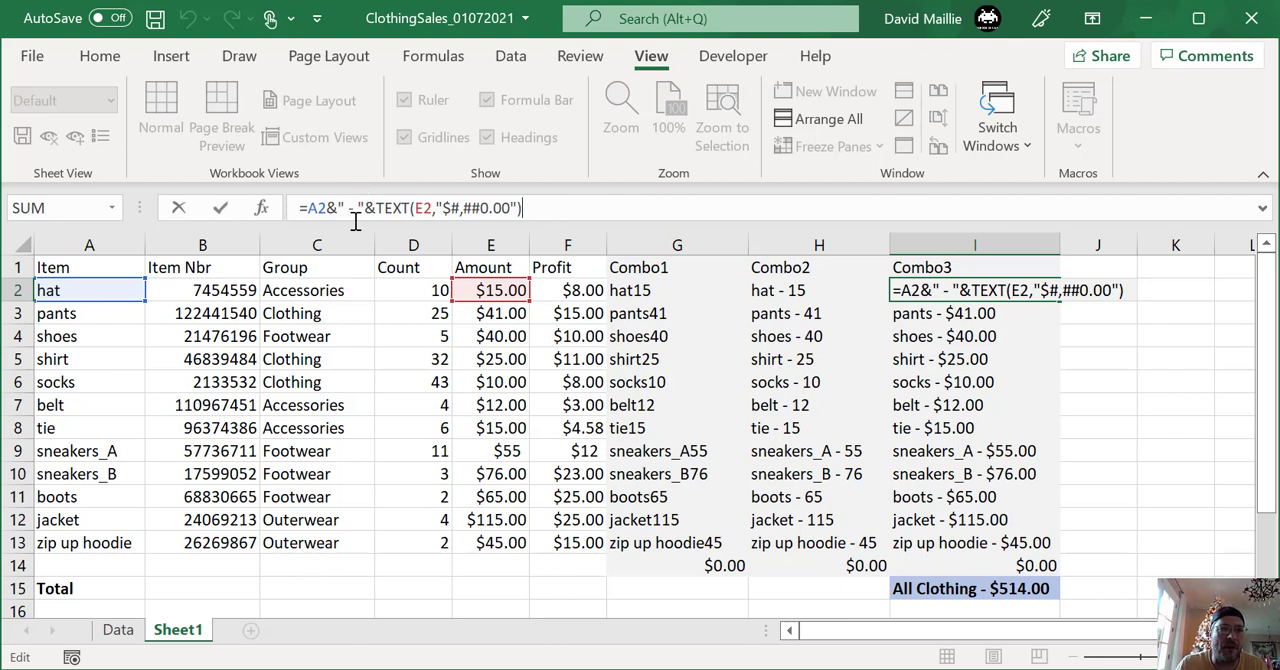
left_click_drag(366, 208, 532, 208)
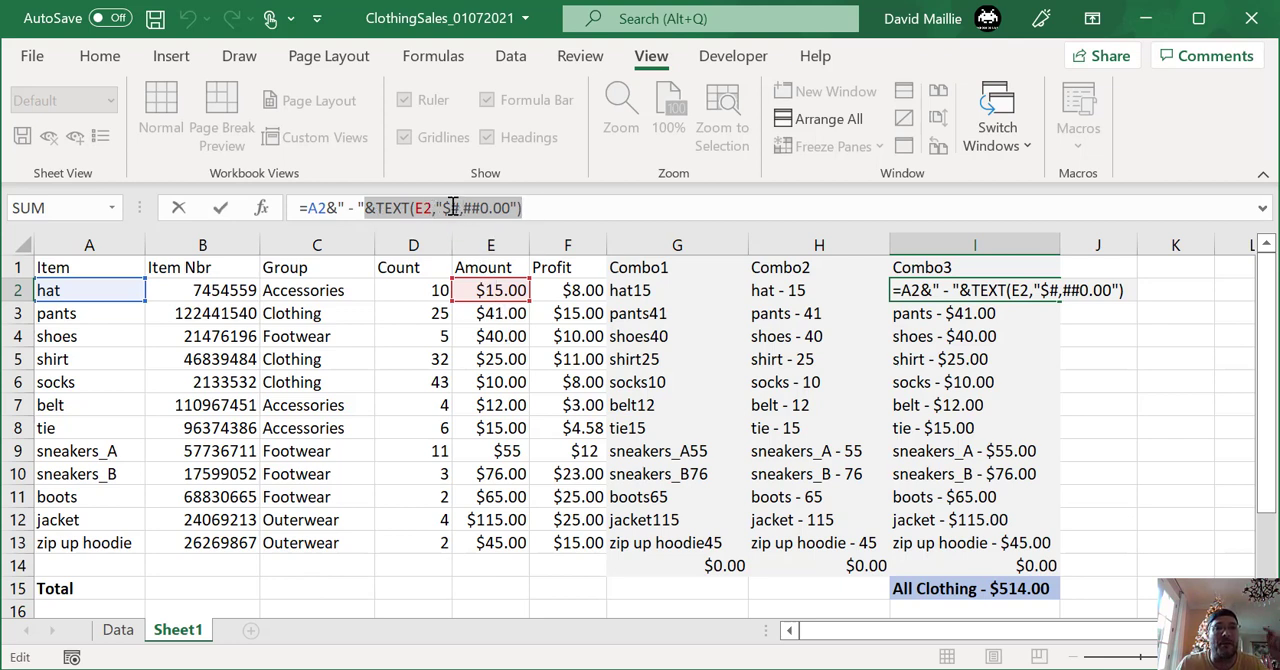
left_click(540, 208)
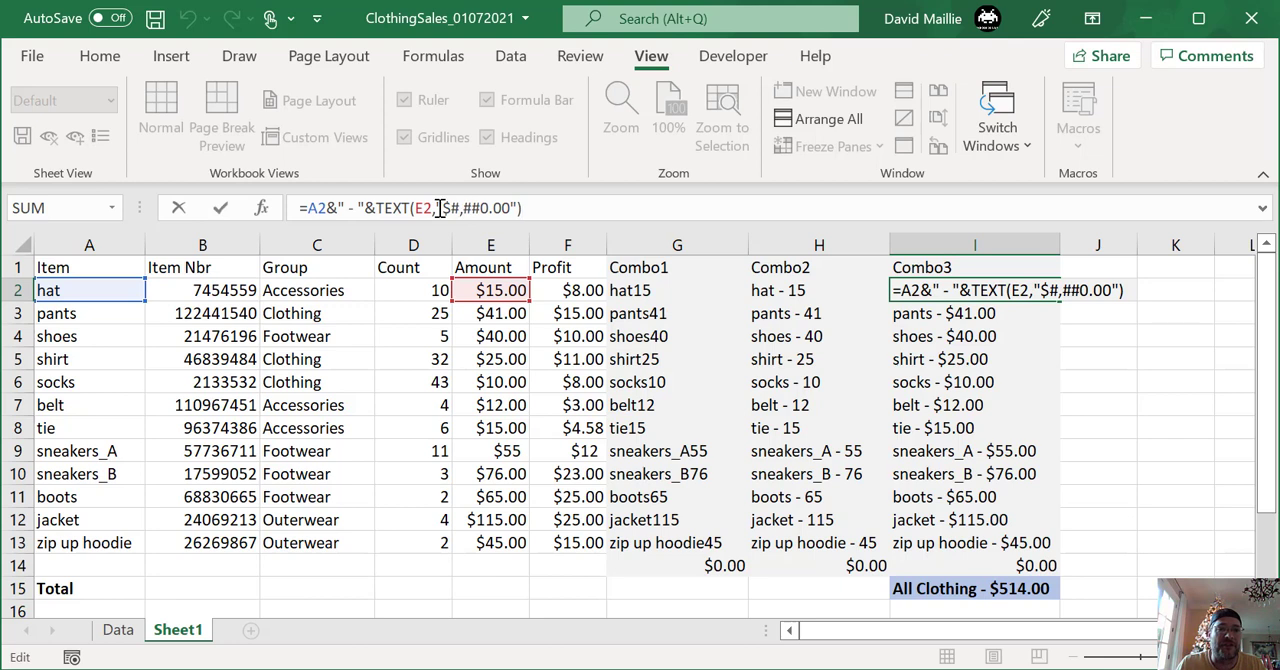
left_click_drag(440, 208, 520, 208)
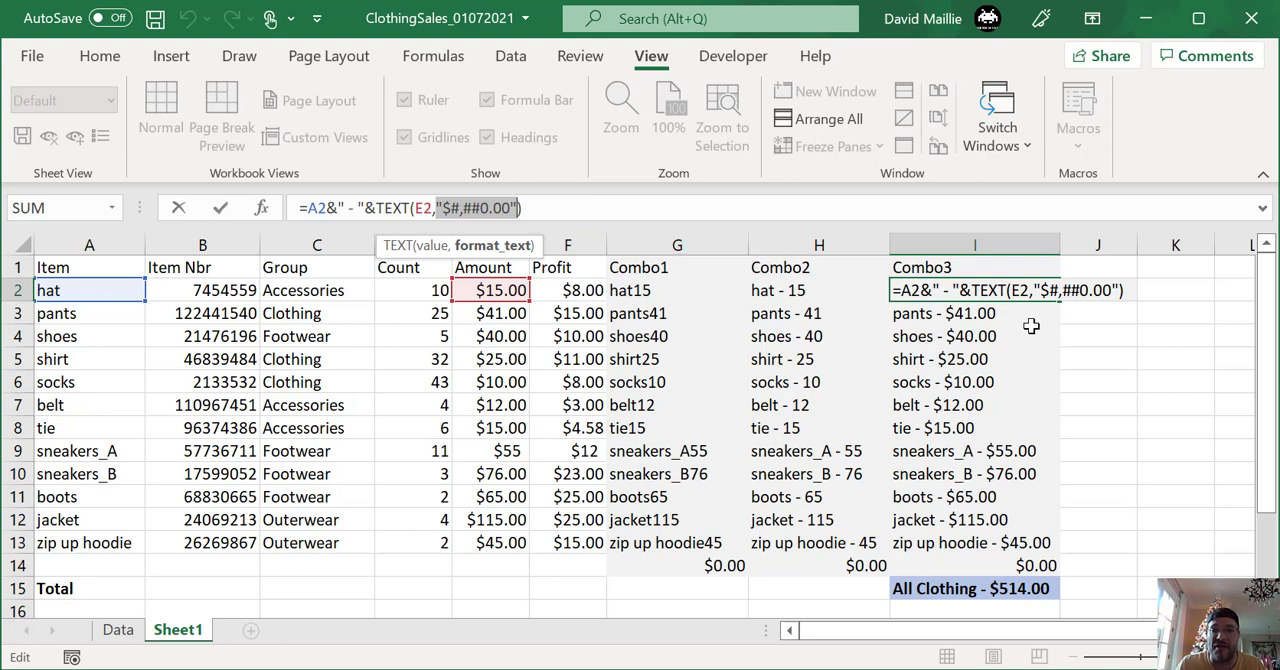
left_click(551, 200)
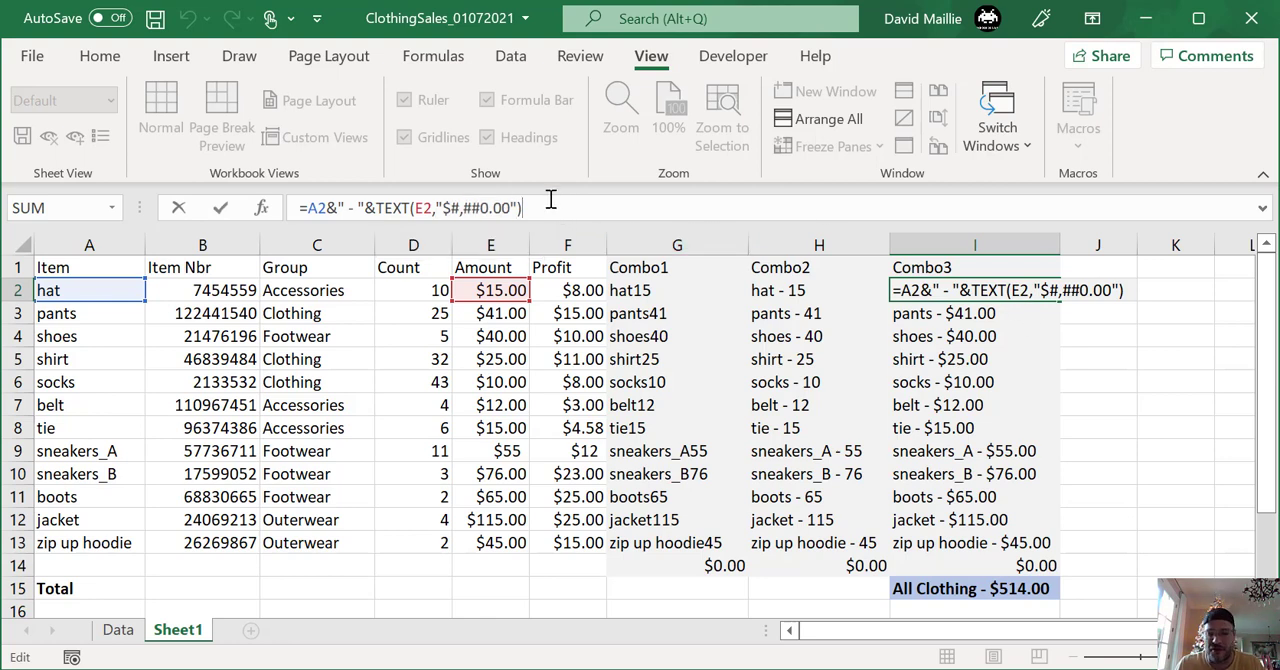
key("Return")
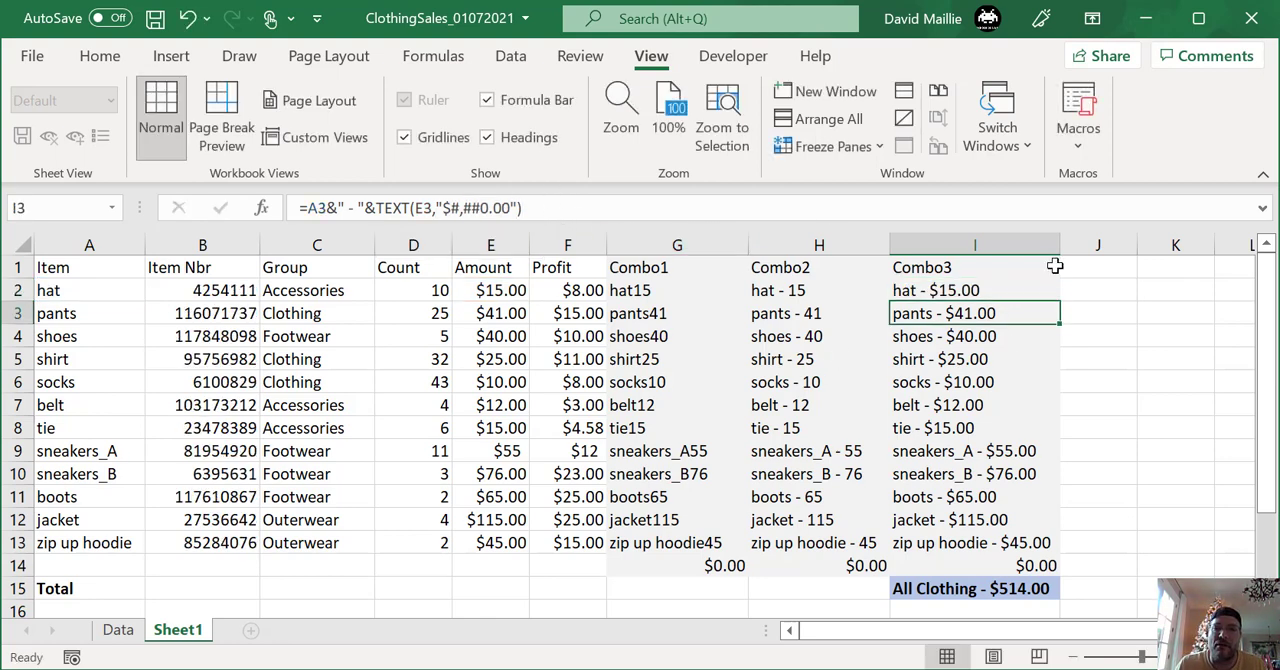
- Fill the Combo3 formula from I2 down to I13 and check the copied formula in I3
left_click(1017, 275)
left_click(1050, 296)
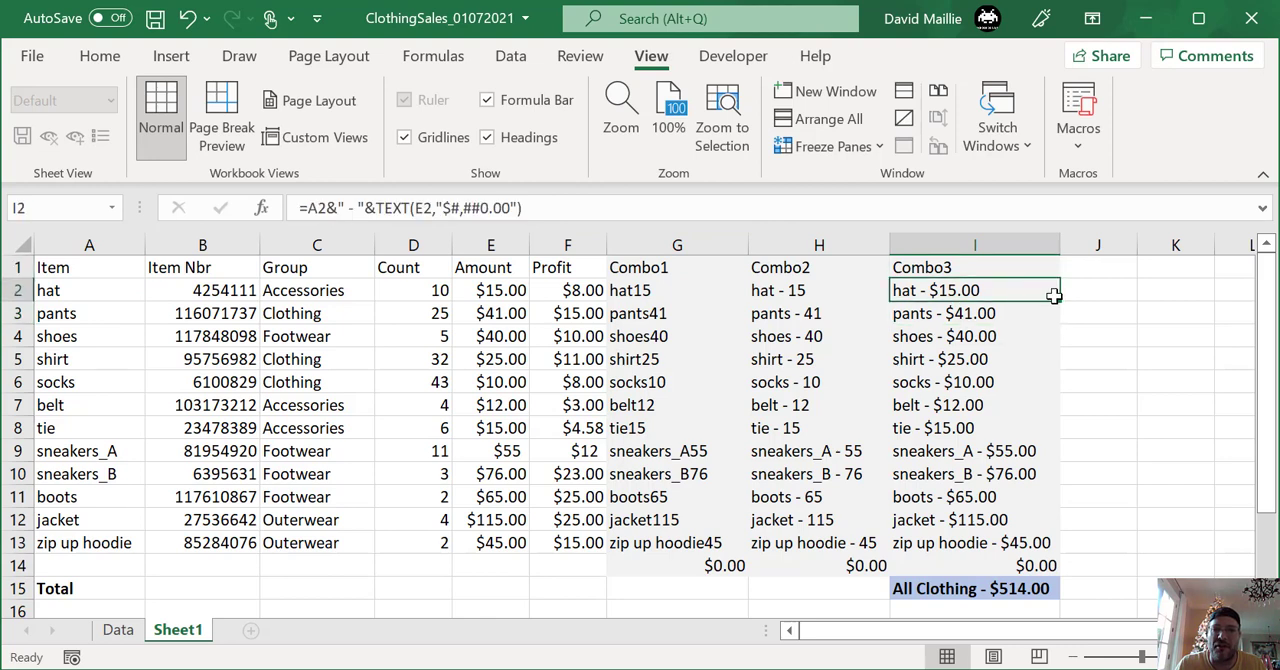
left_click_drag(1057, 297, 1030, 542)
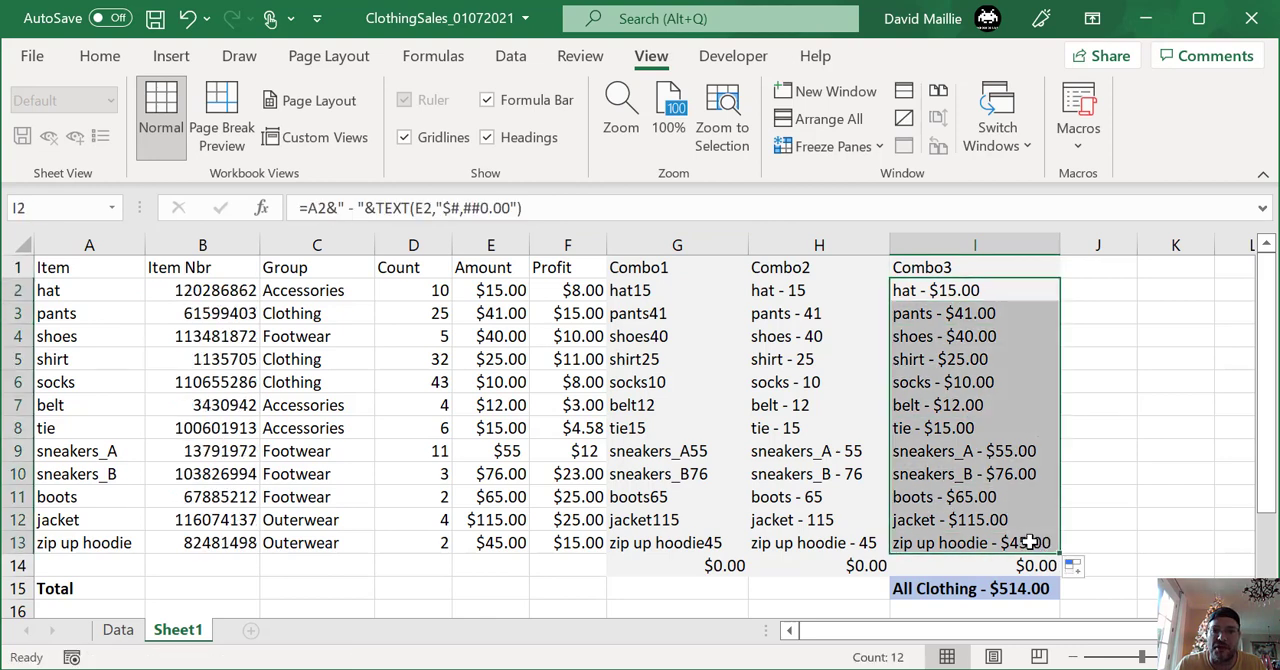
left_click(956, 316)
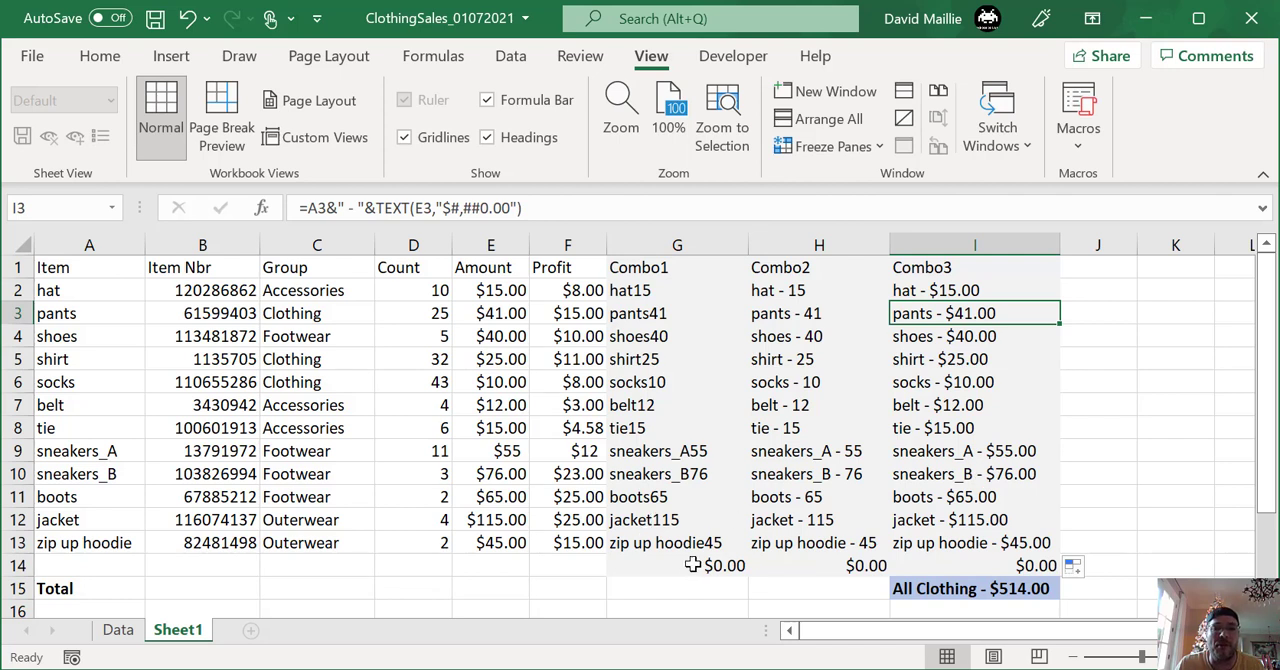
- Compare the Combo1, Combo2 and Combo3 formulas in row 2 and check the SUM formulas below them in row 14
left_click(666, 289)
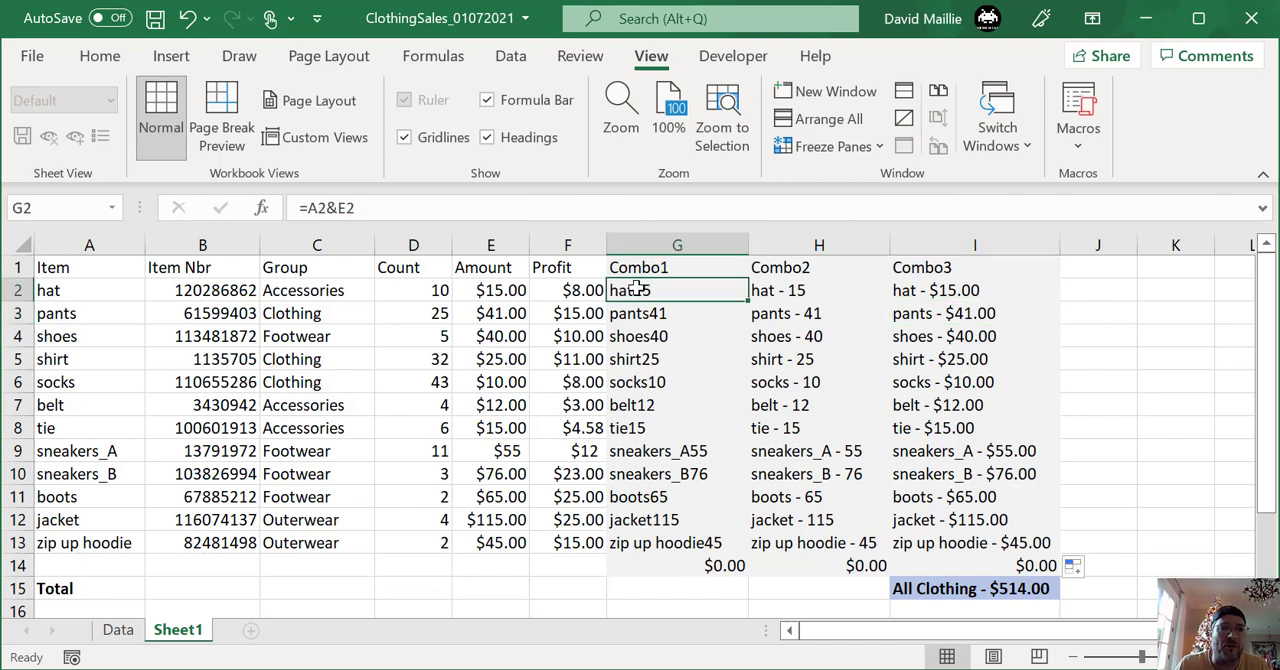
left_click(851, 291)
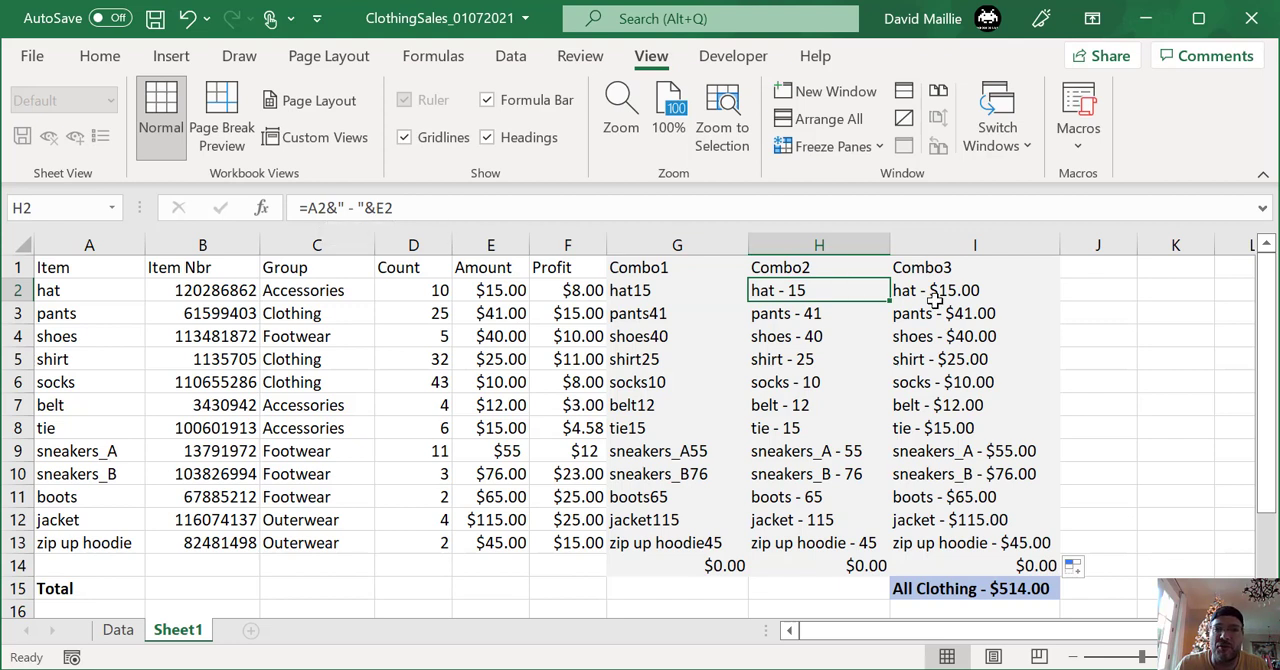
left_click(975, 290)
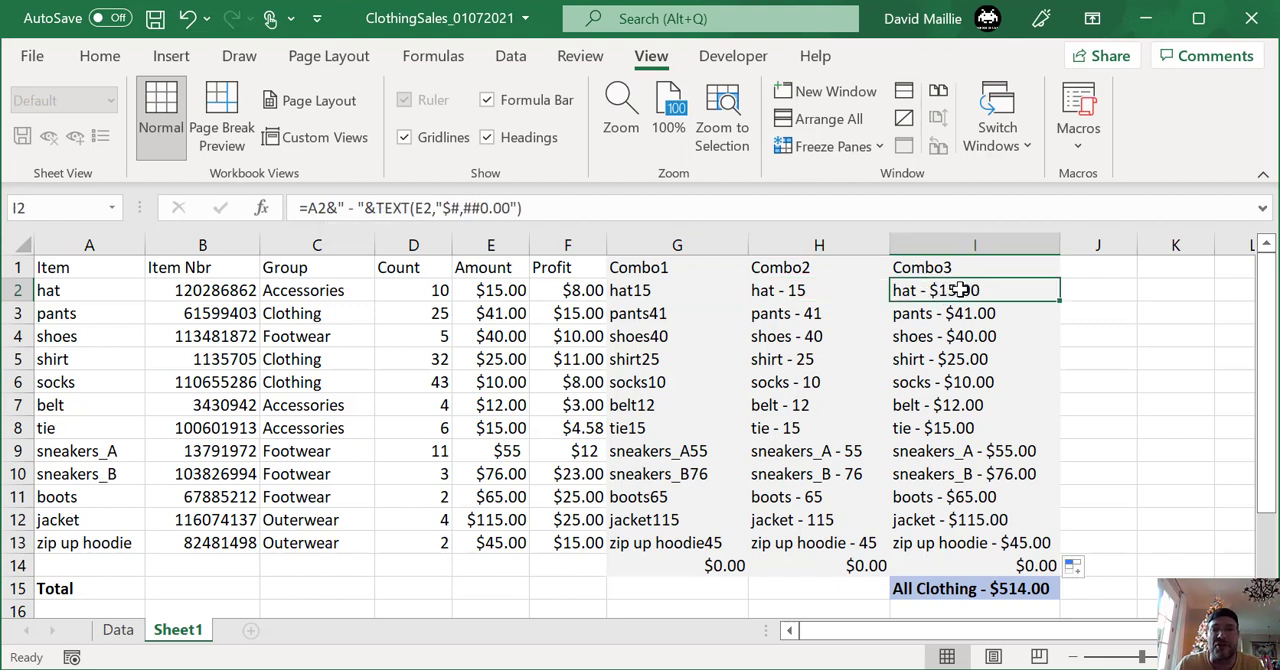
left_click(707, 566)
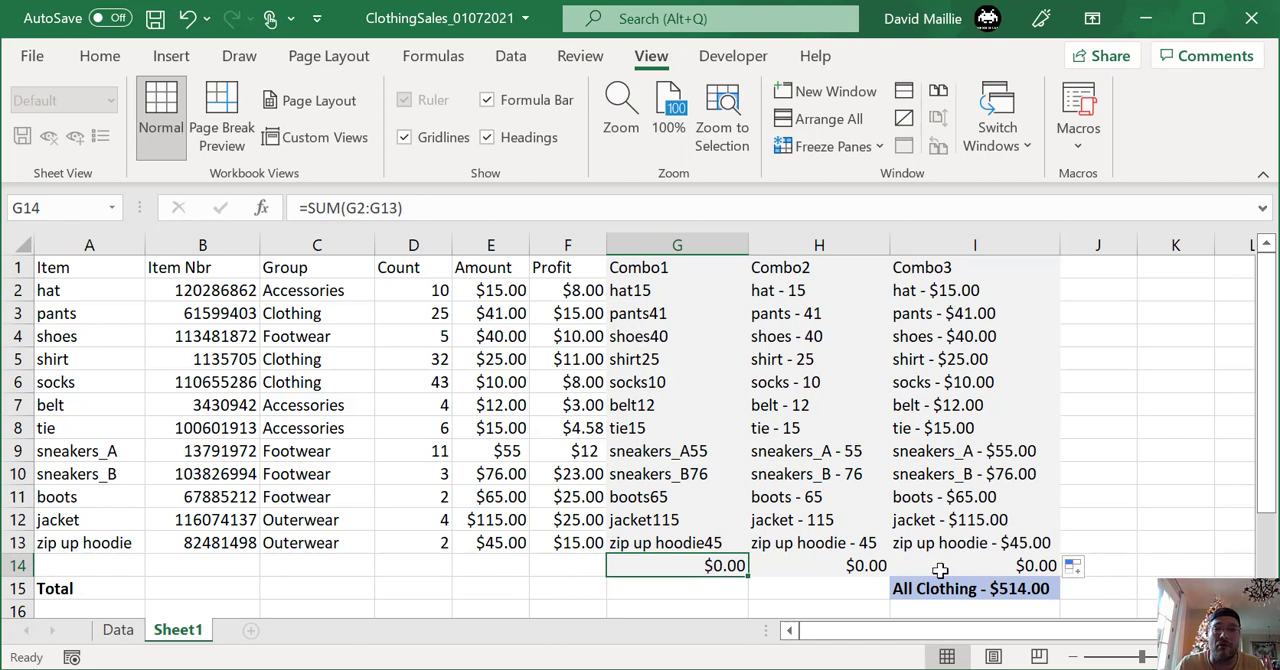
left_click(833, 566)
left_click(1043, 566)
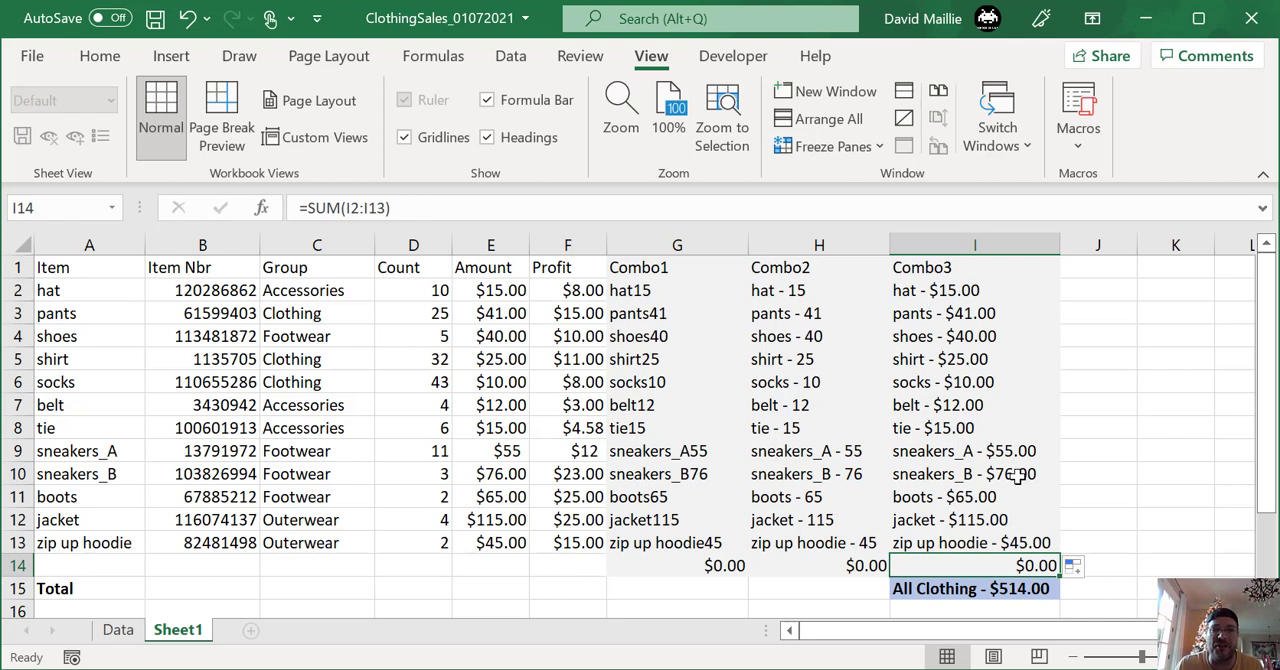
- Examine the total formula in I15, highlighting its "All Clothing" text, ampersand, TEXT function and nested SUM of E2:E13
left_click(982, 592)
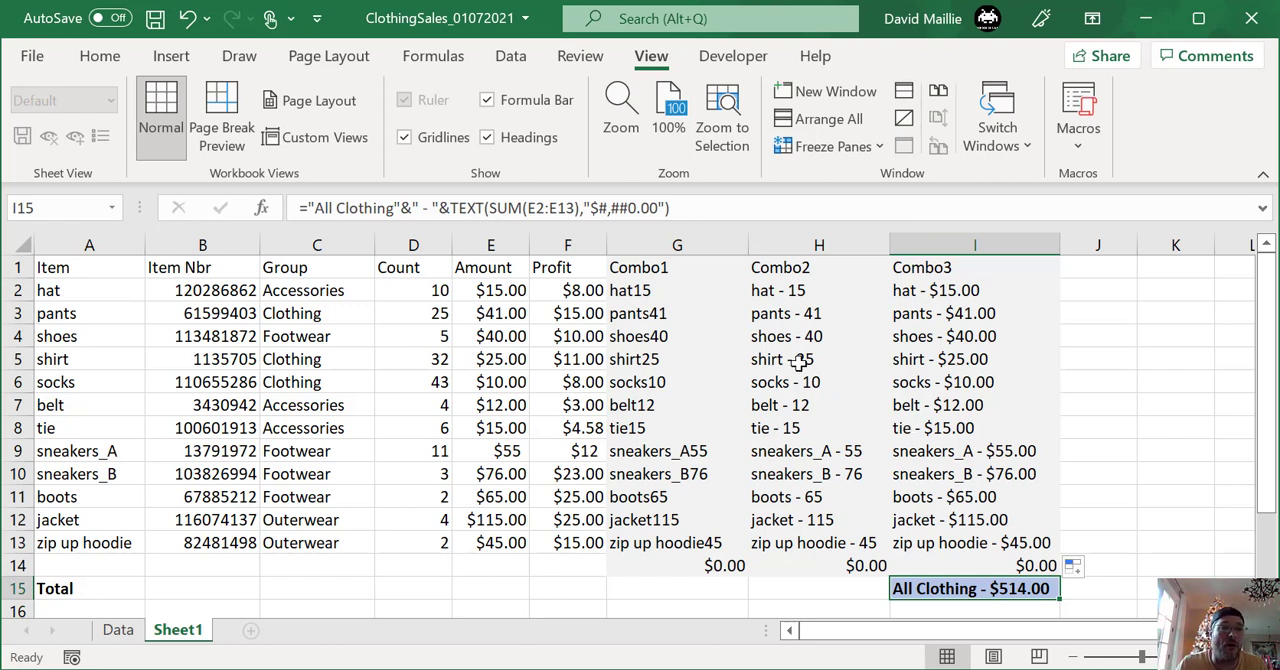
left_click_drag(309, 210, 414, 208)
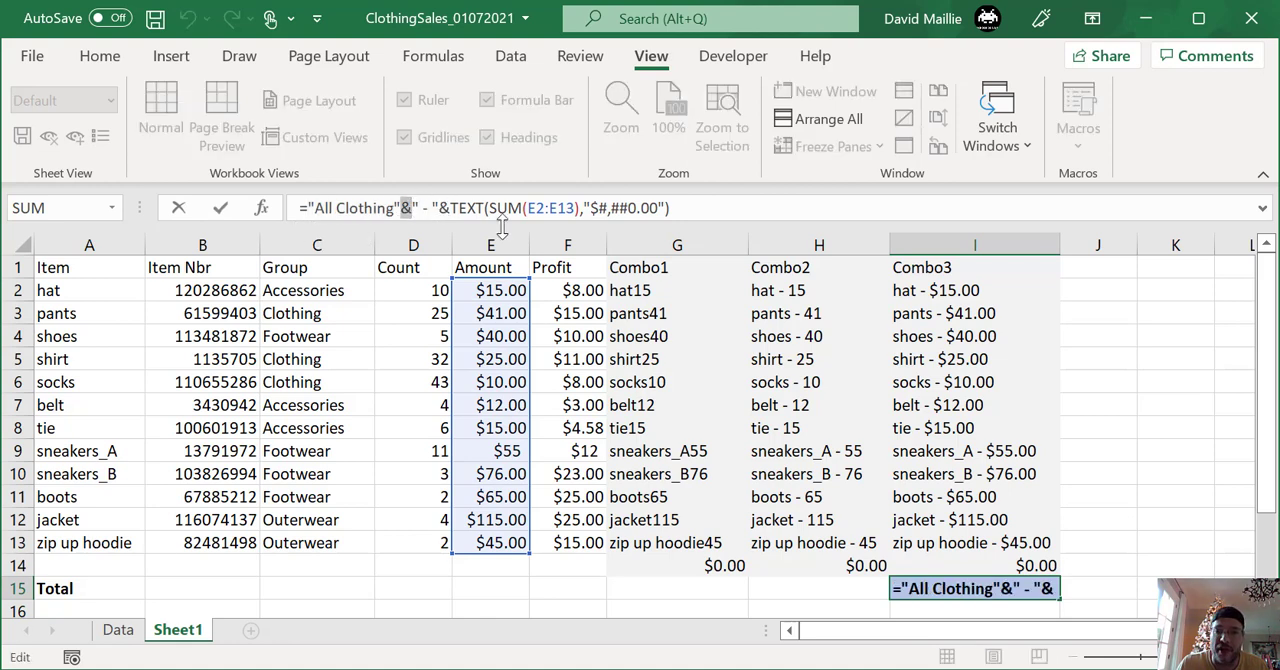
left_click(440, 208)
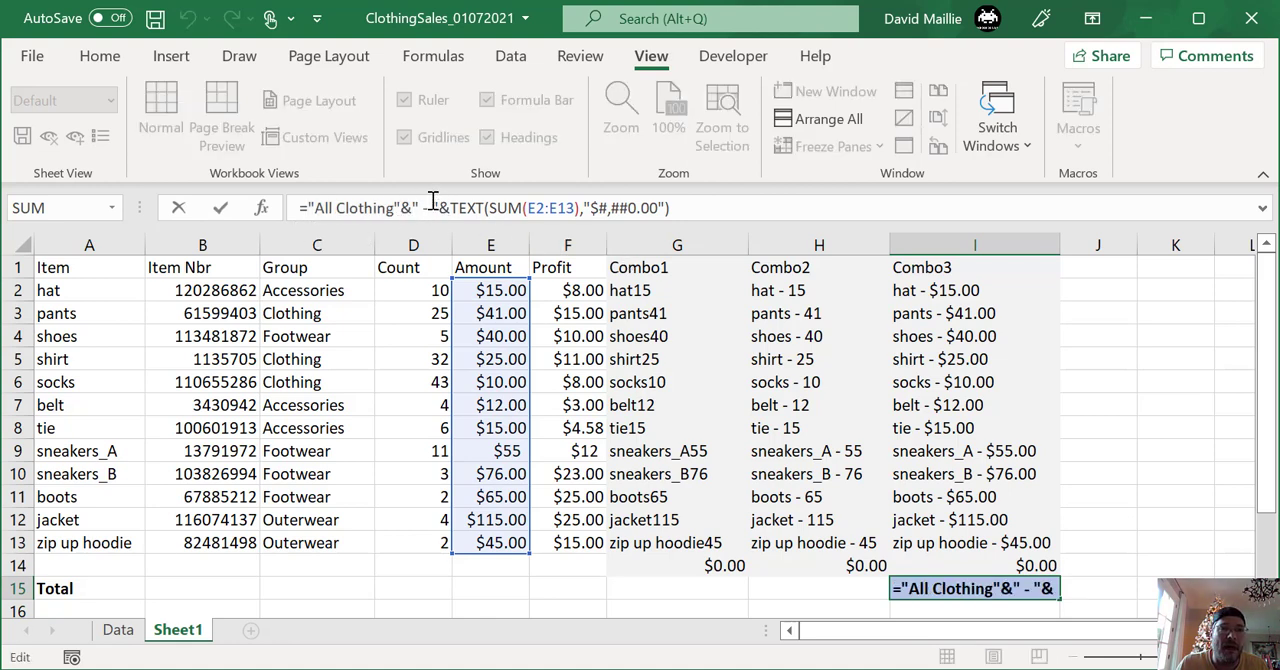
left_click_drag(444, 208, 683, 216)
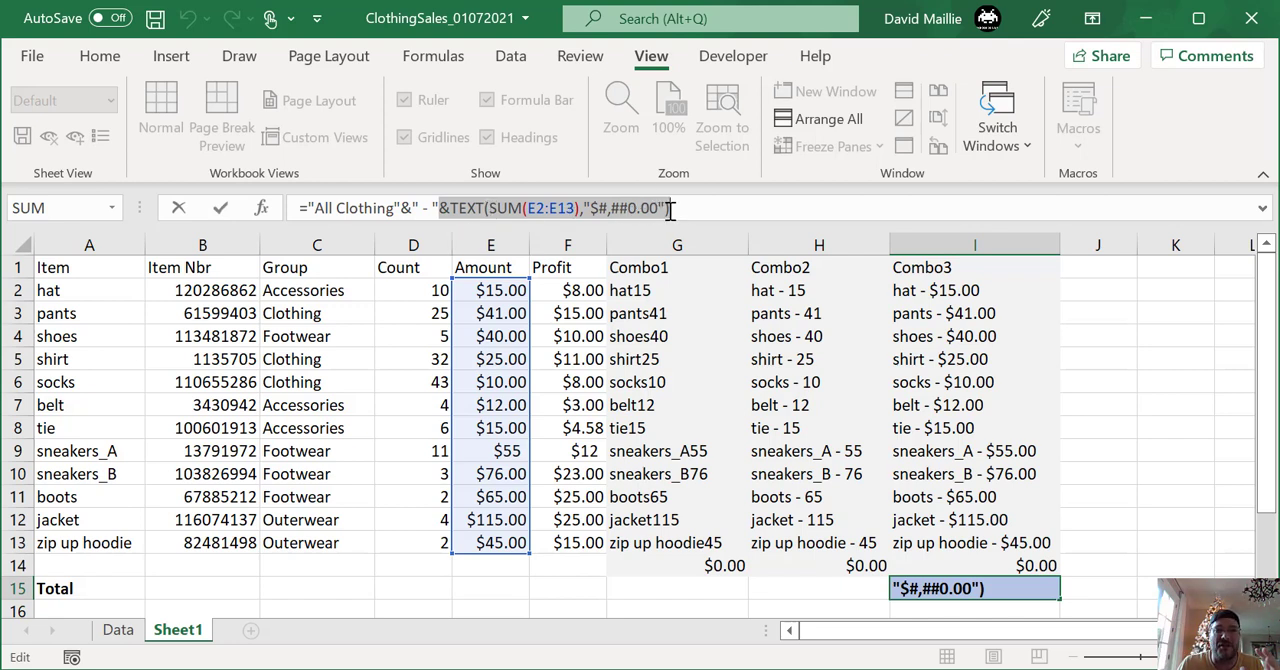
left_click(534, 207)
left_click_drag(503, 207, 577, 207)
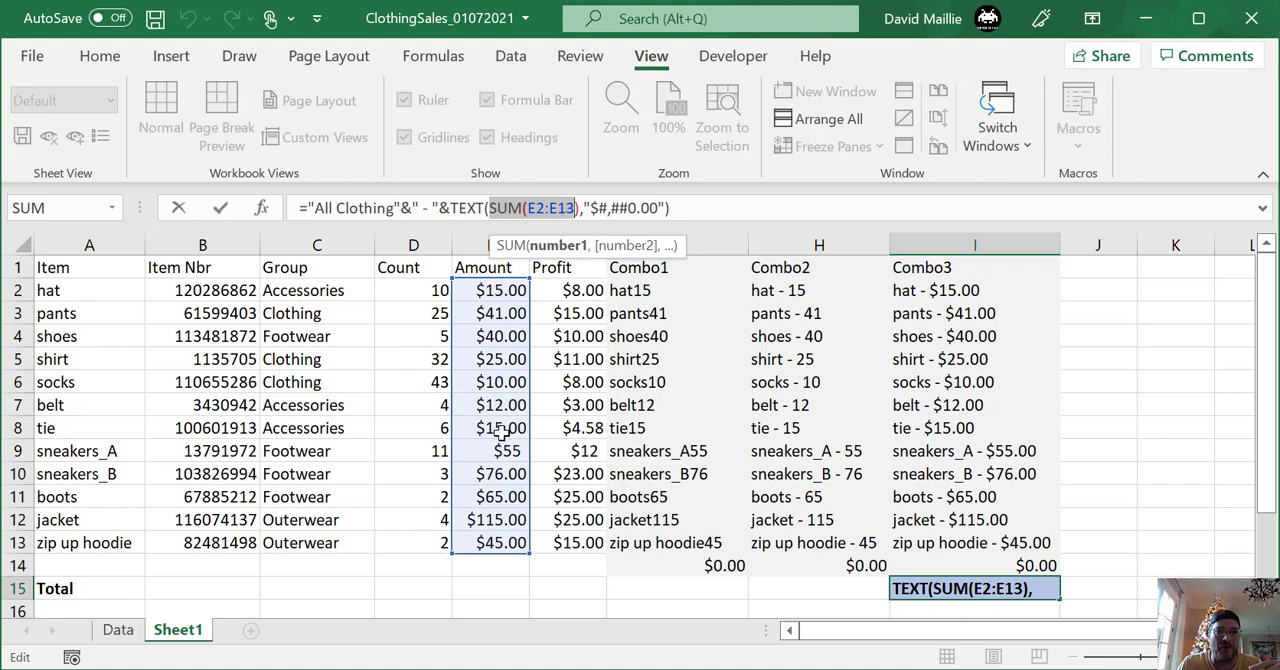
left_click(676, 207)
key("Return")
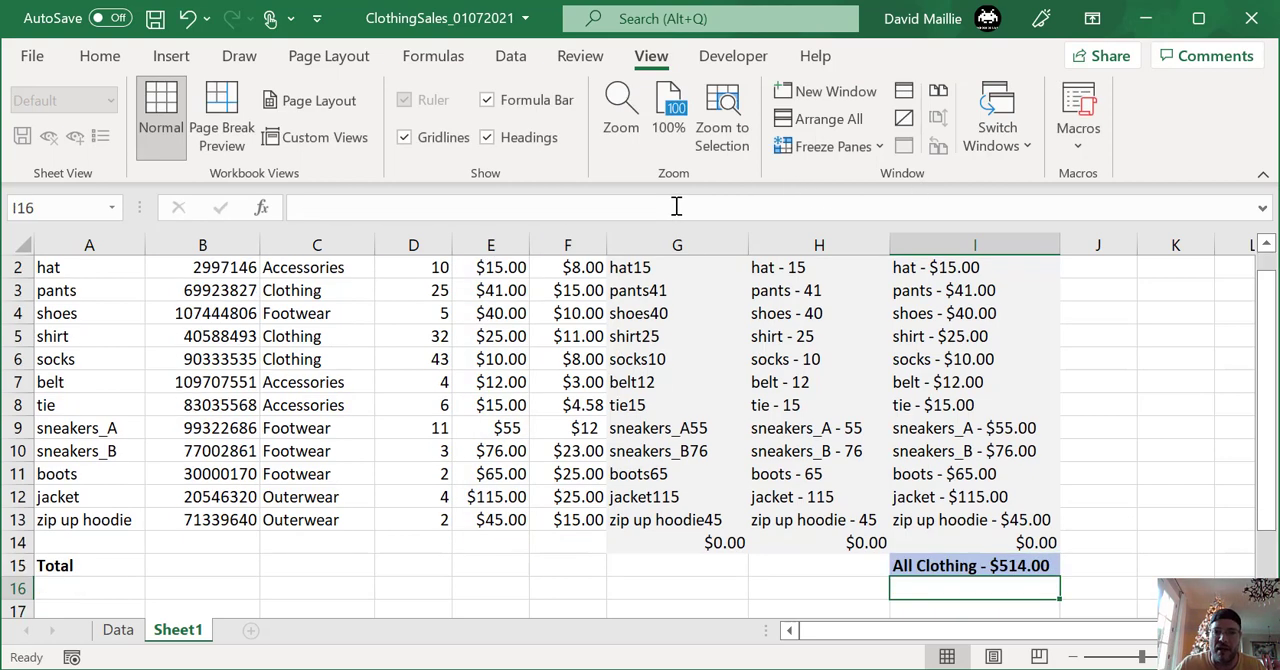
left_click(934, 566)
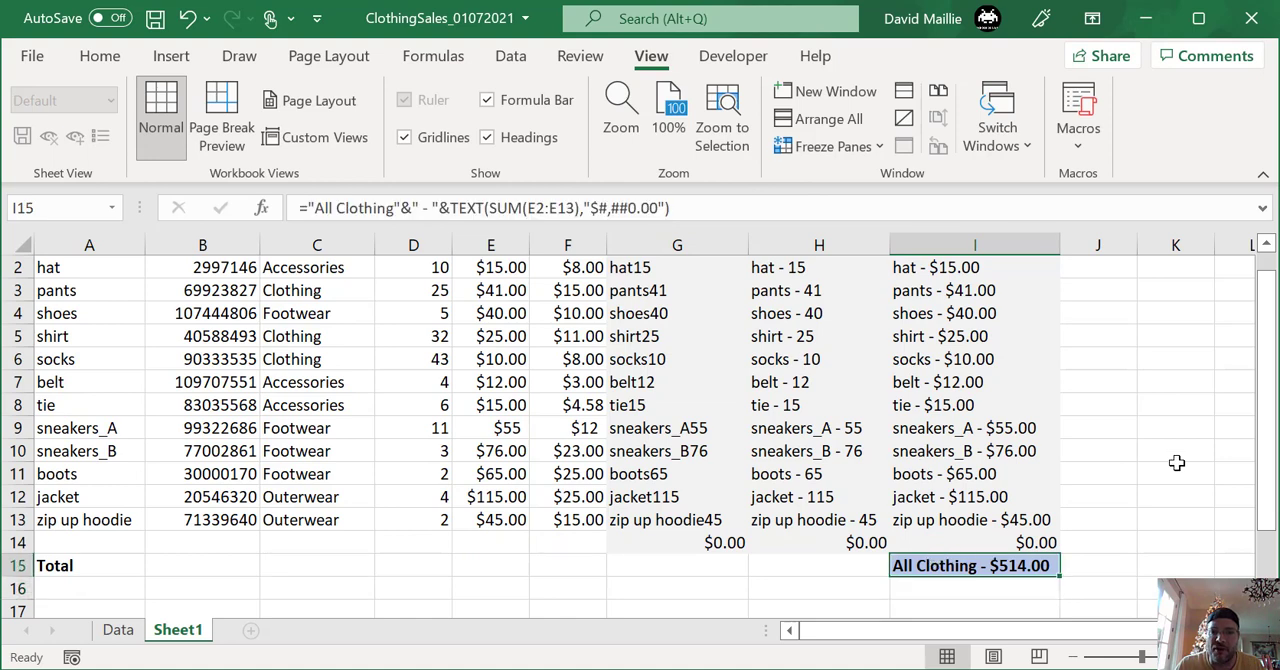
- Check the tie row, from its item name in A8 to its Combo3 formula in I8
scroll(1121, 451, "up", 1)
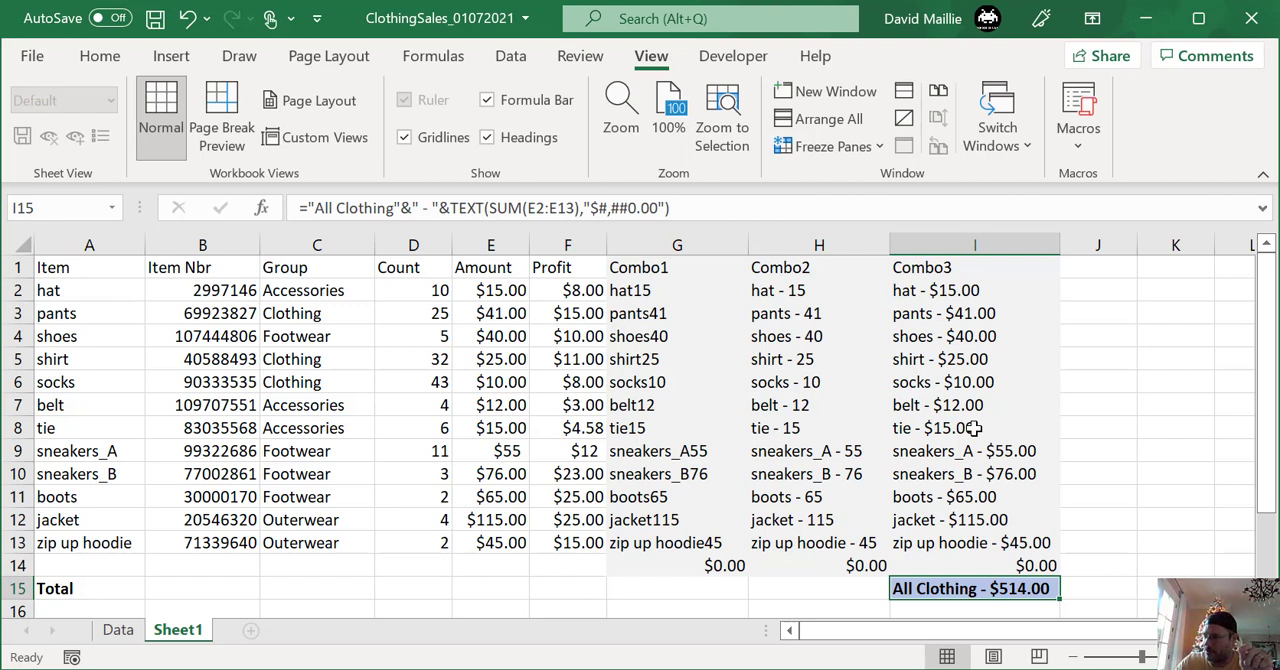
left_click(70, 430)
left_click(910, 436)
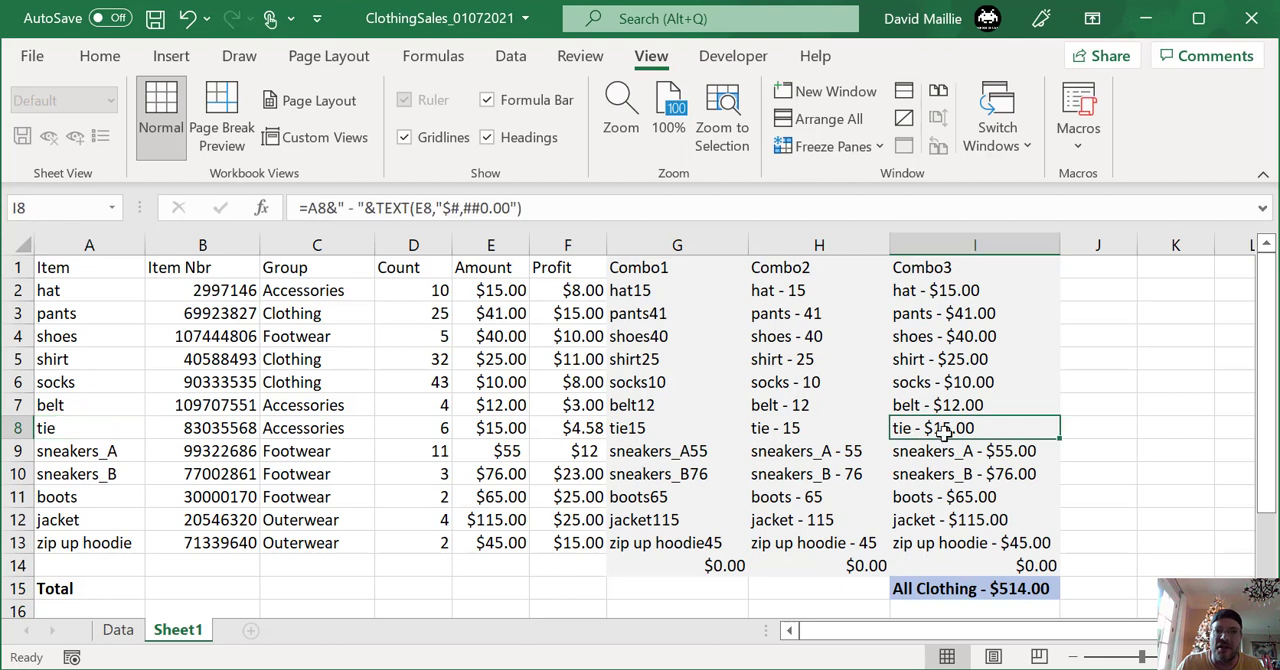